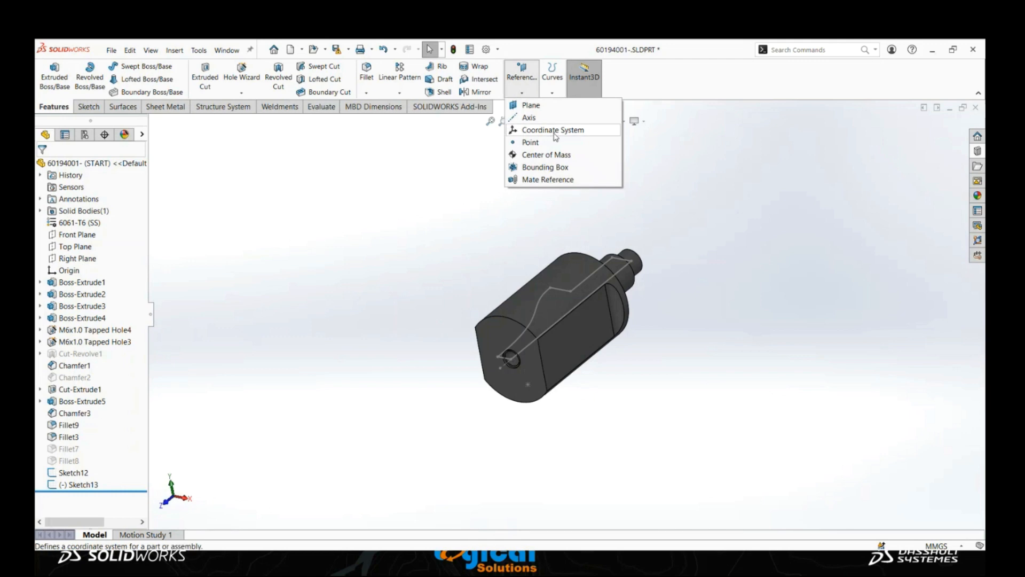
- Create a coordinate system at the sketch point near the lower edge of the part's flat end face
click(554, 132)
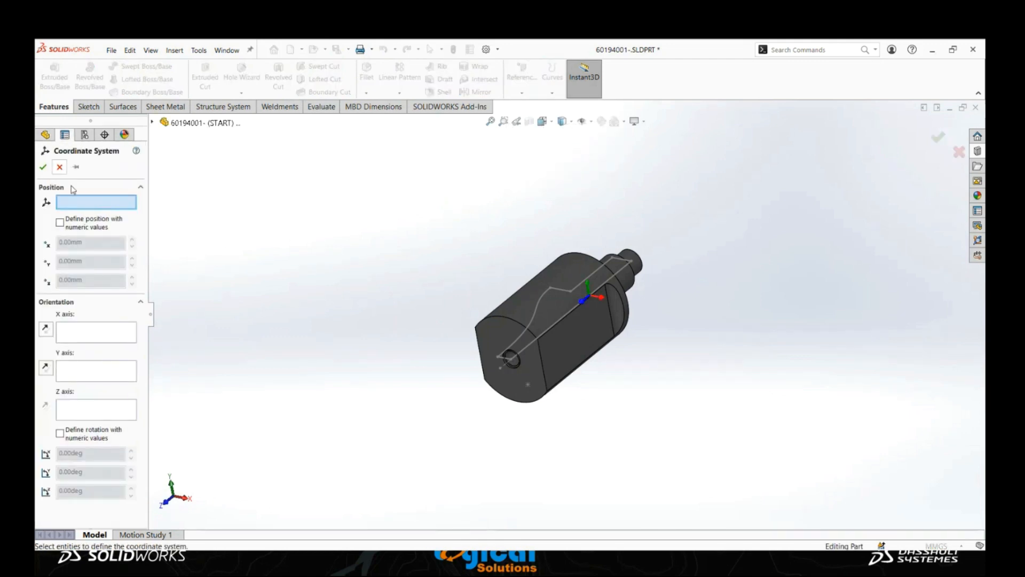
scroll(530, 387, down, 5)
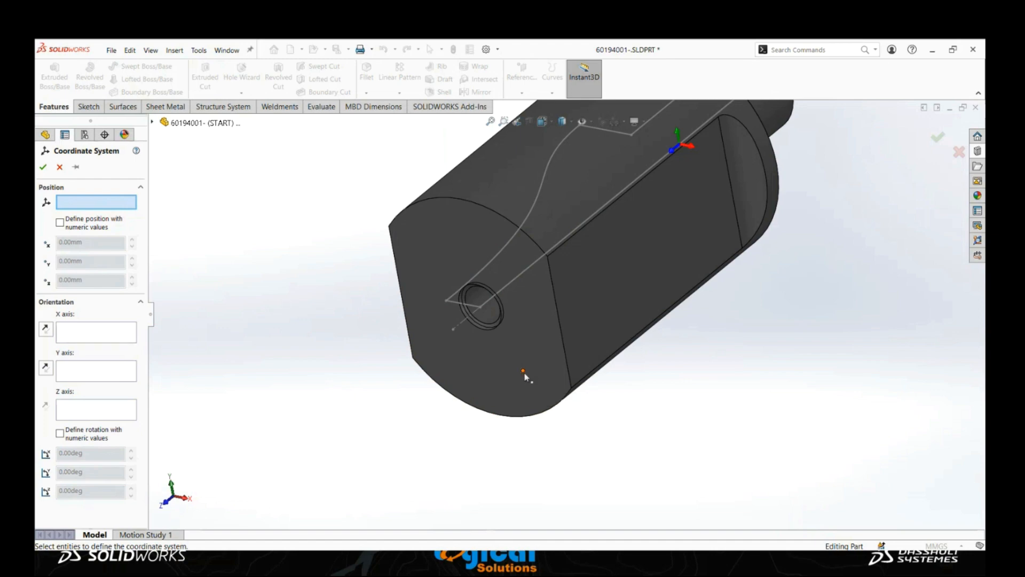
click(523, 371)
click(43, 169)
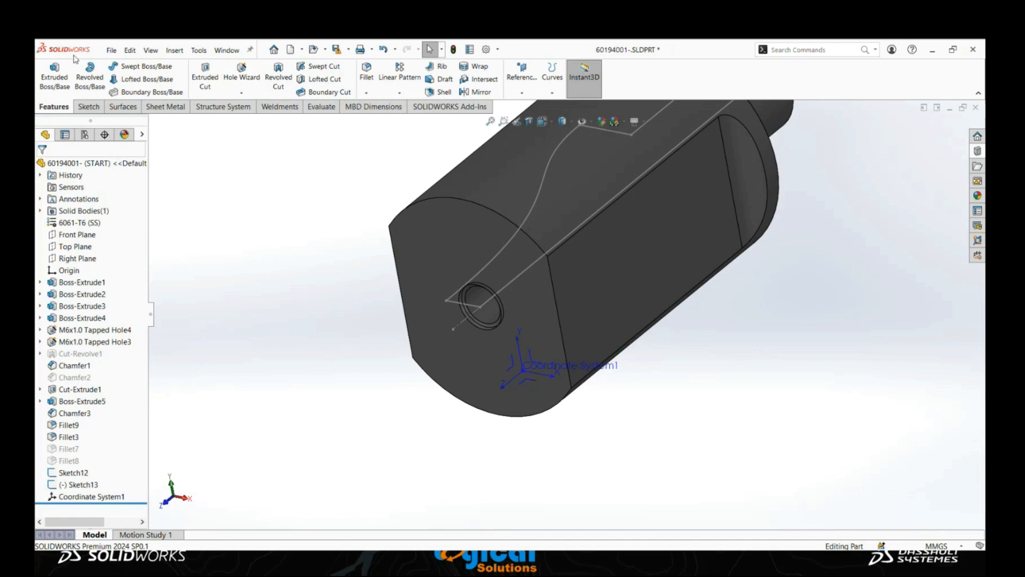
- Check the output coordinate system choices for saving the part as STEP AP203, without exporting the file
click(111, 50)
click(147, 181)
click(438, 322)
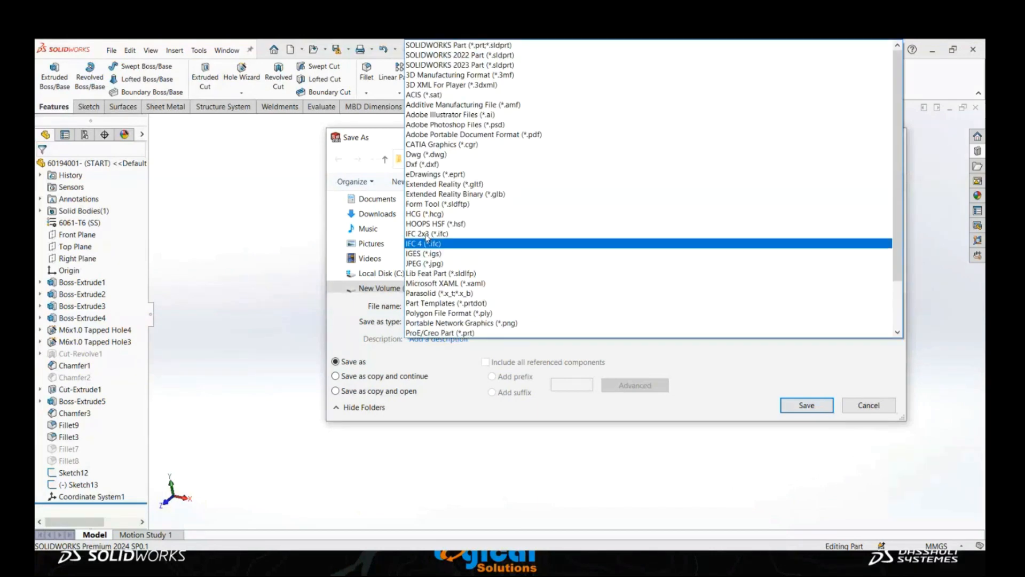
scroll(464, 273, down, 2)
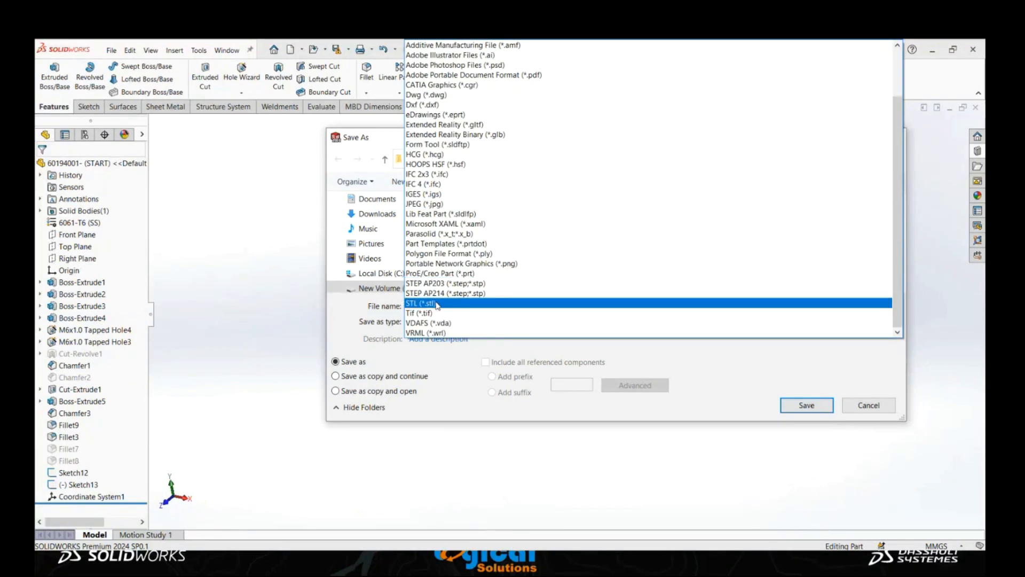
click(436, 286)
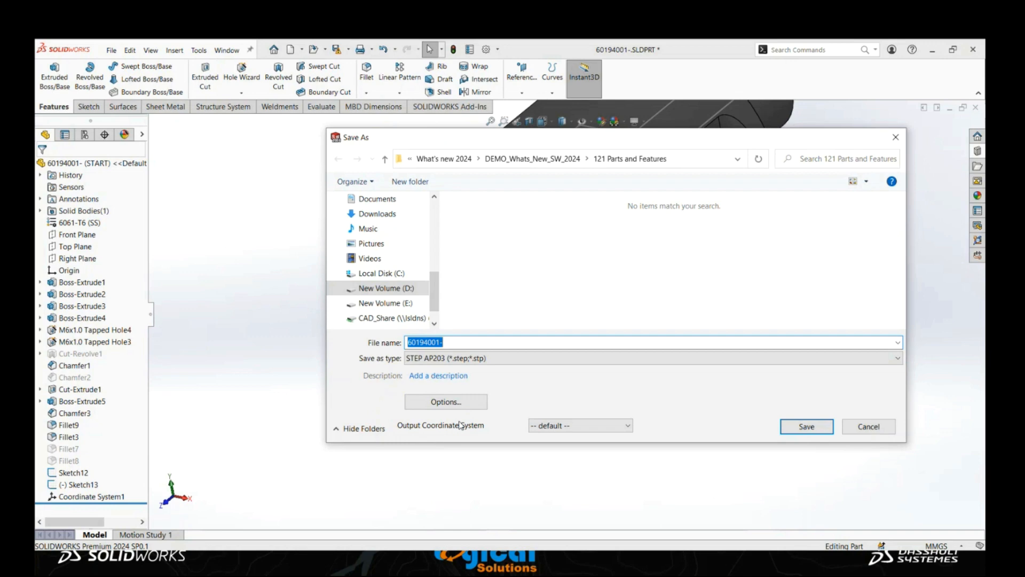
click(575, 425)
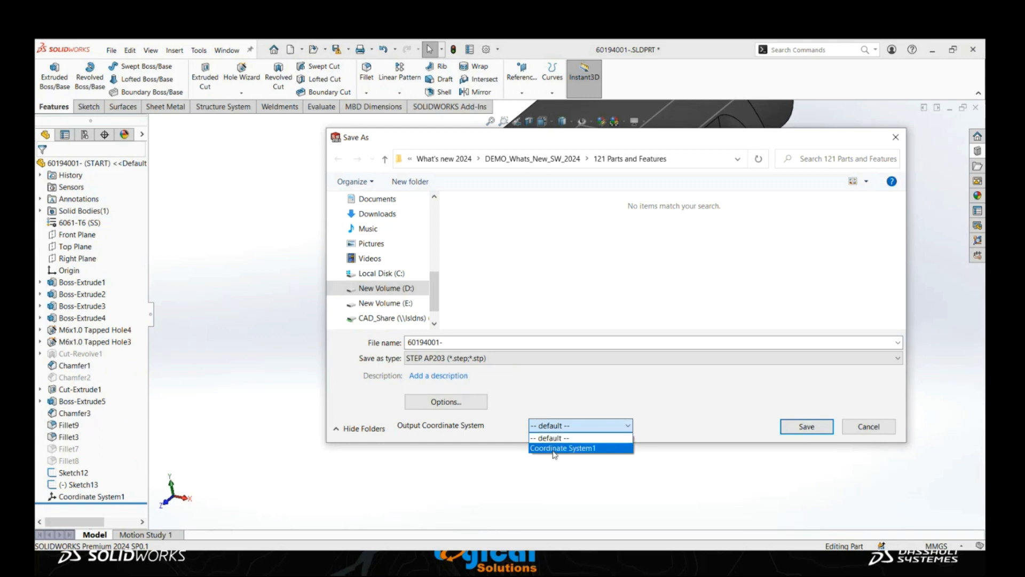
click(468, 464)
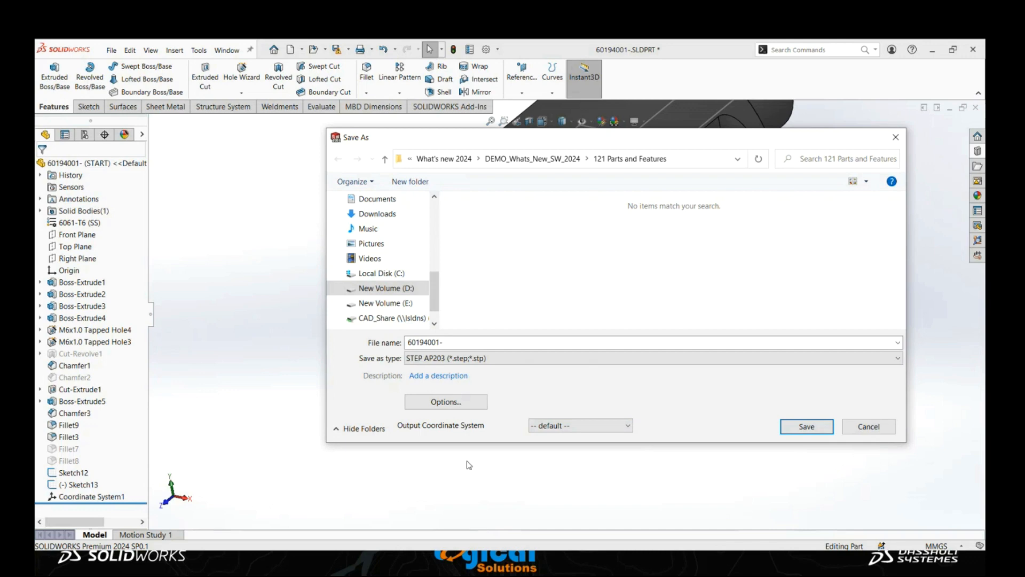
click(869, 426)
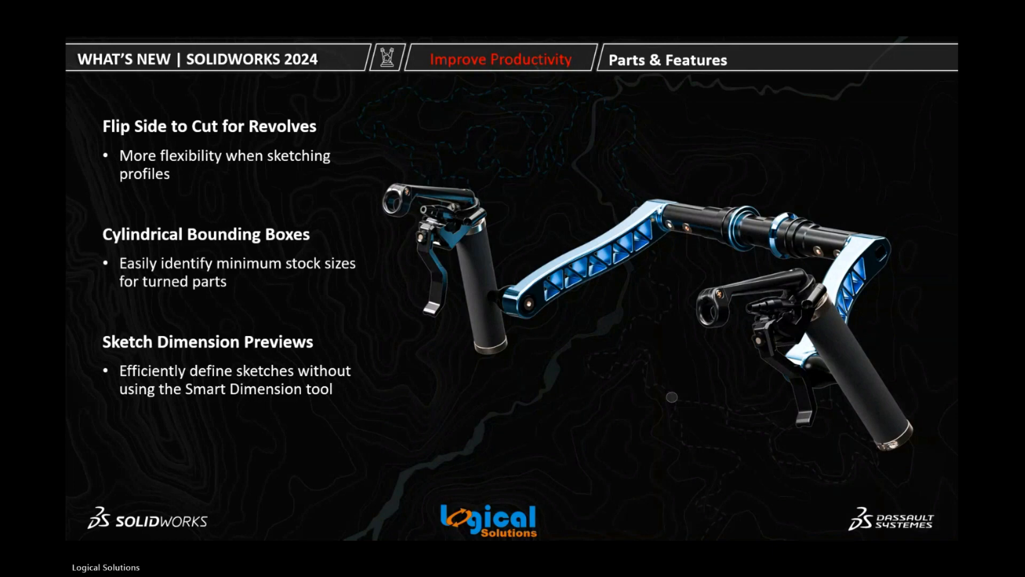
- Switch to SOLIDWORKS and make a 360° revolved cut from the Sketch12 profile about its Line7 axis
key(alt+Tab)
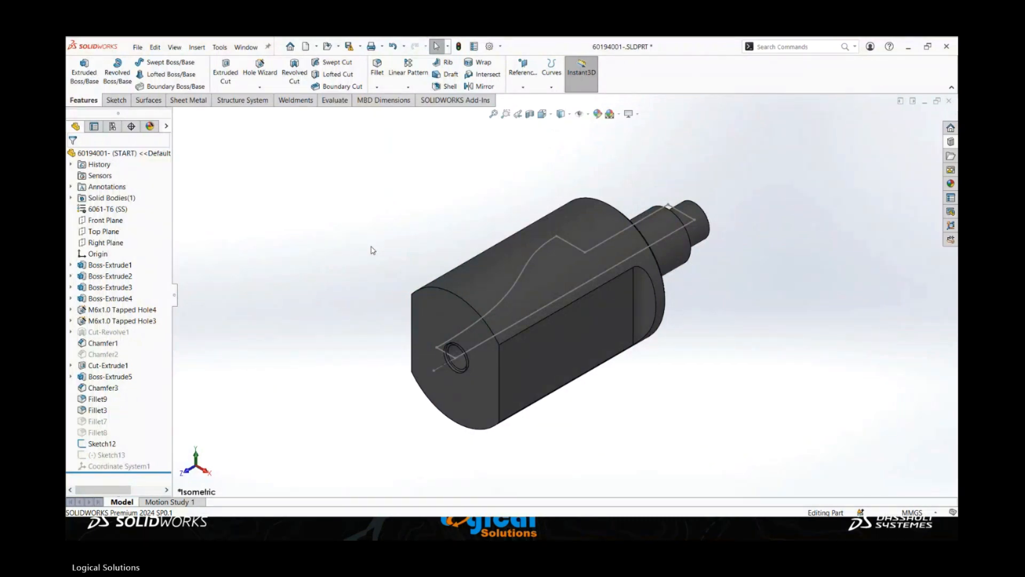
click(520, 275)
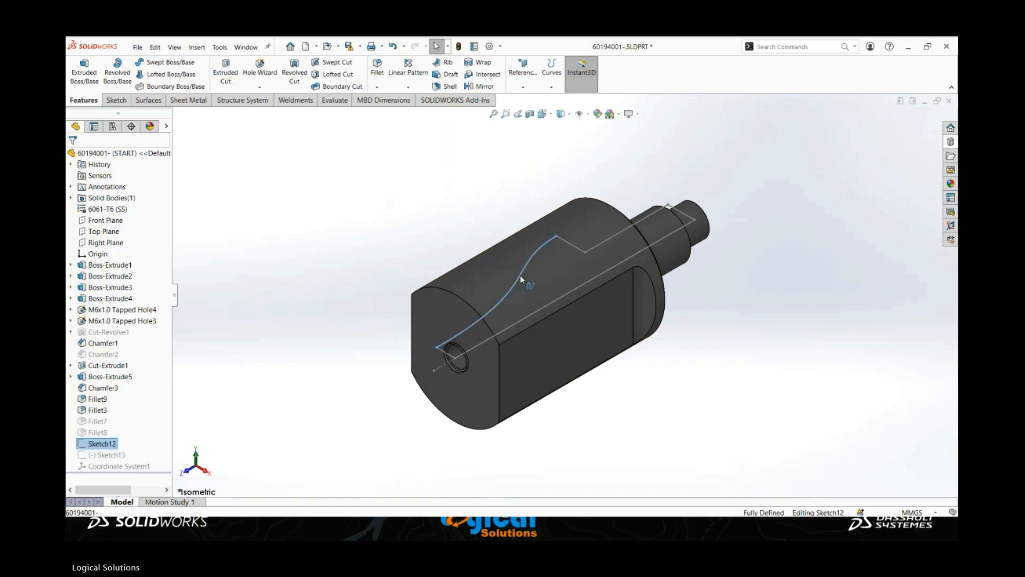
click(294, 72)
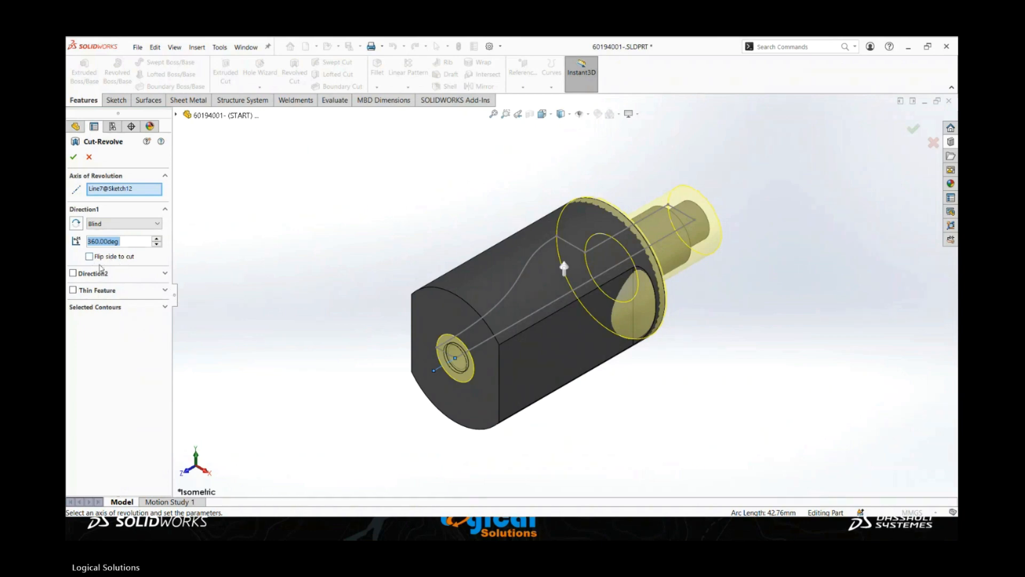
click(74, 158)
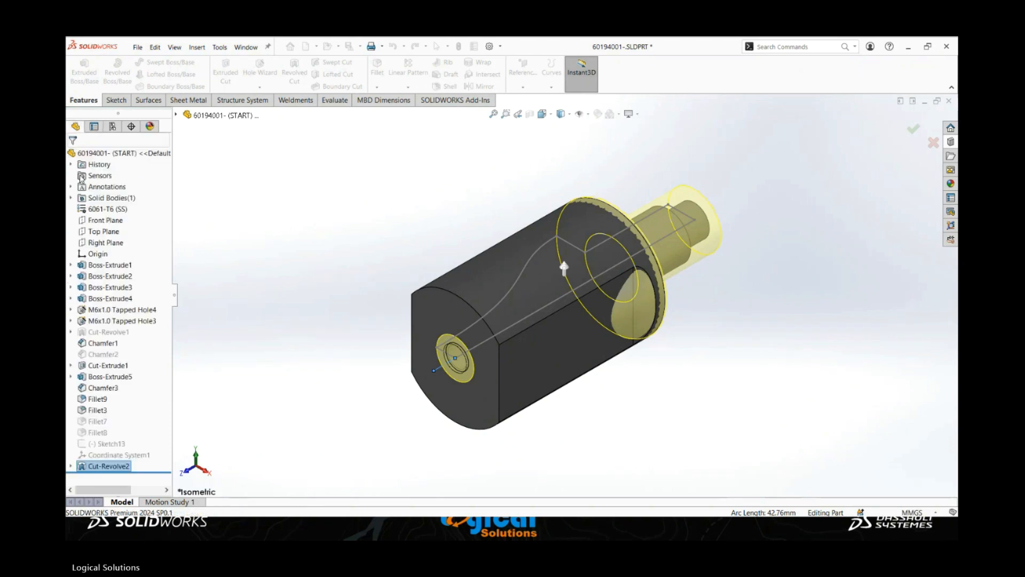
middle_drag(369, 230, 348, 274)
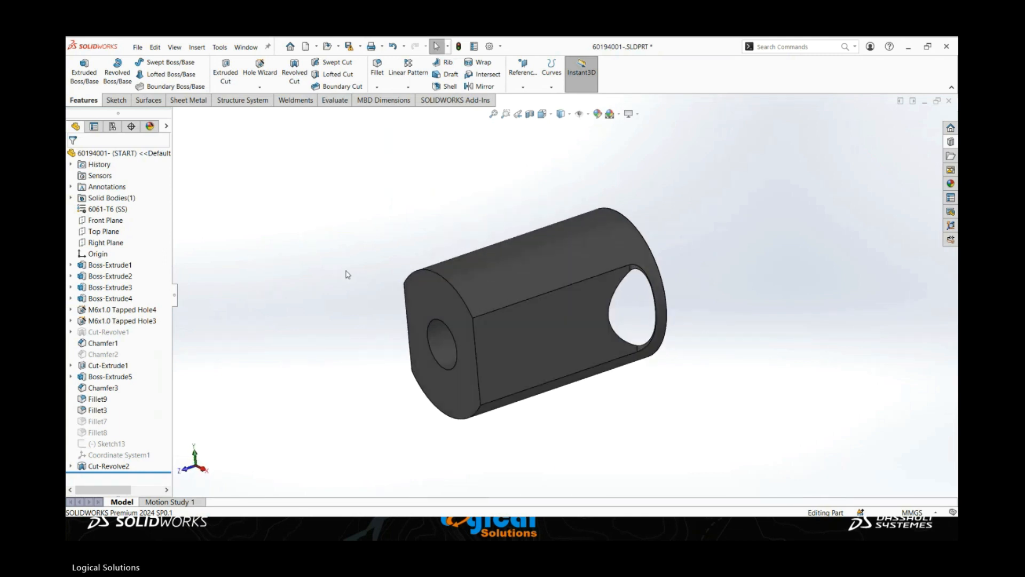
- Edit the new revolved cut to flip the side to cut, keeping the material inside the profile
right_click(111, 470)
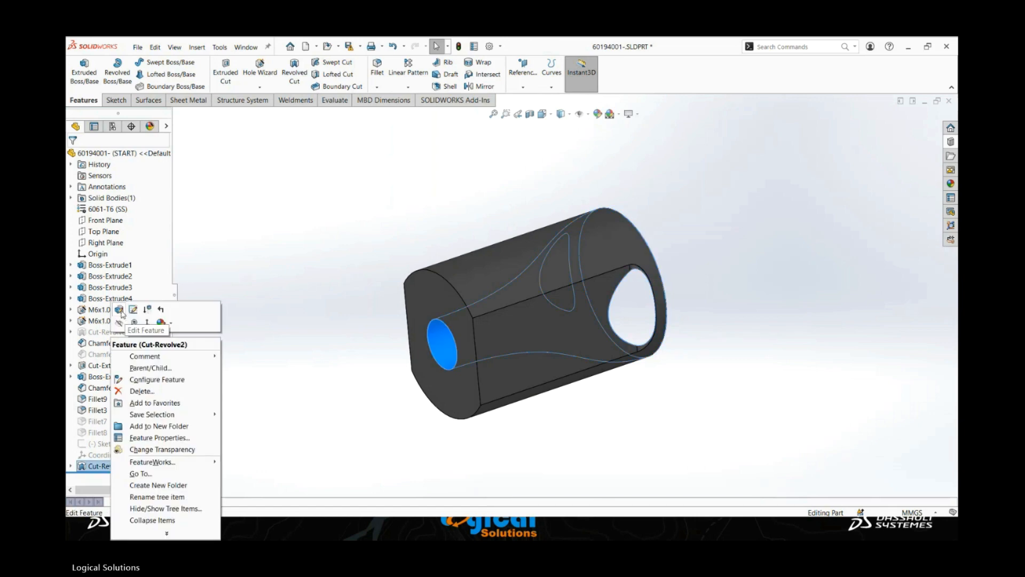
click(125, 315)
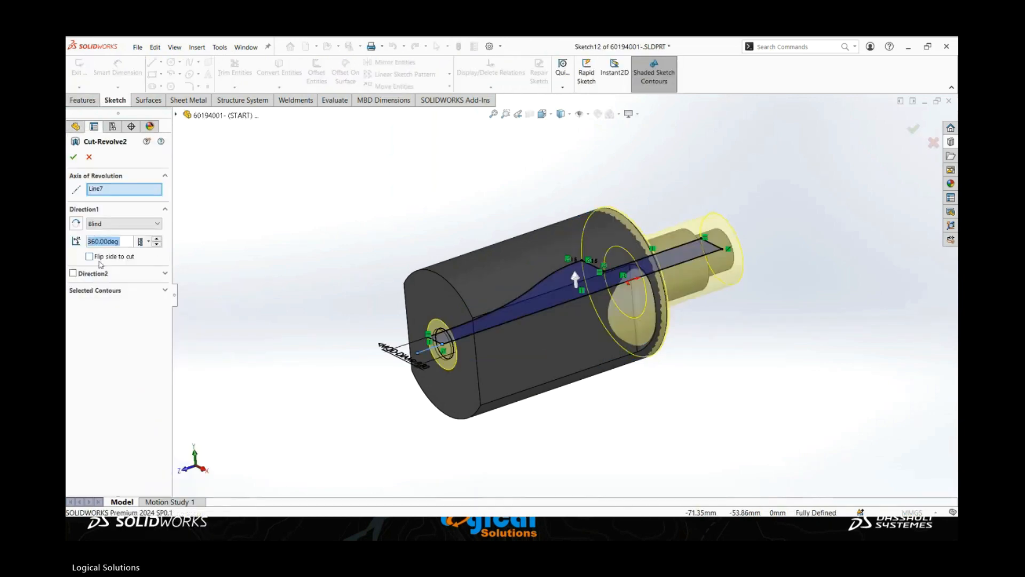
click(106, 257)
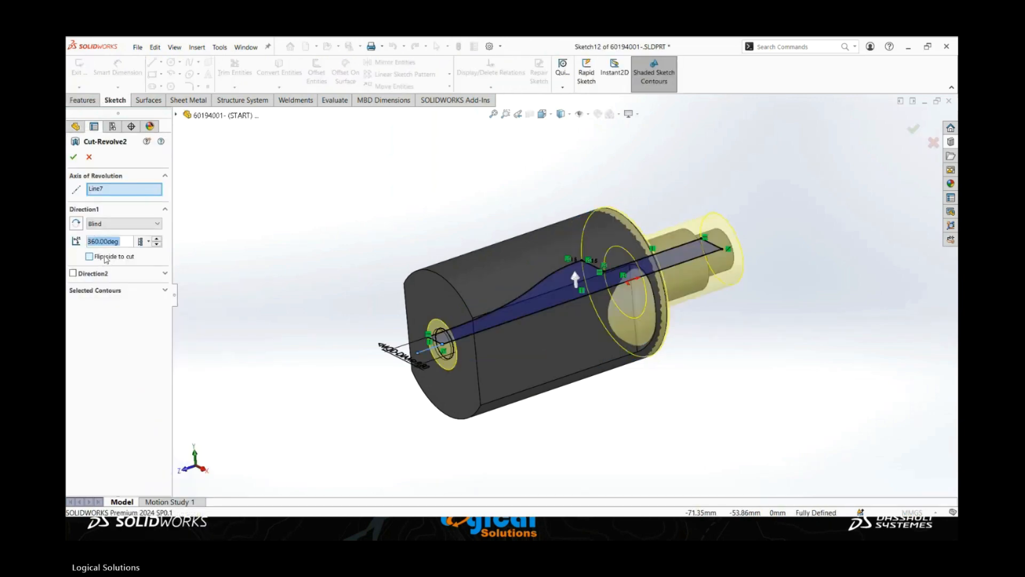
click(74, 158)
middle_drag(344, 224, 363, 249)
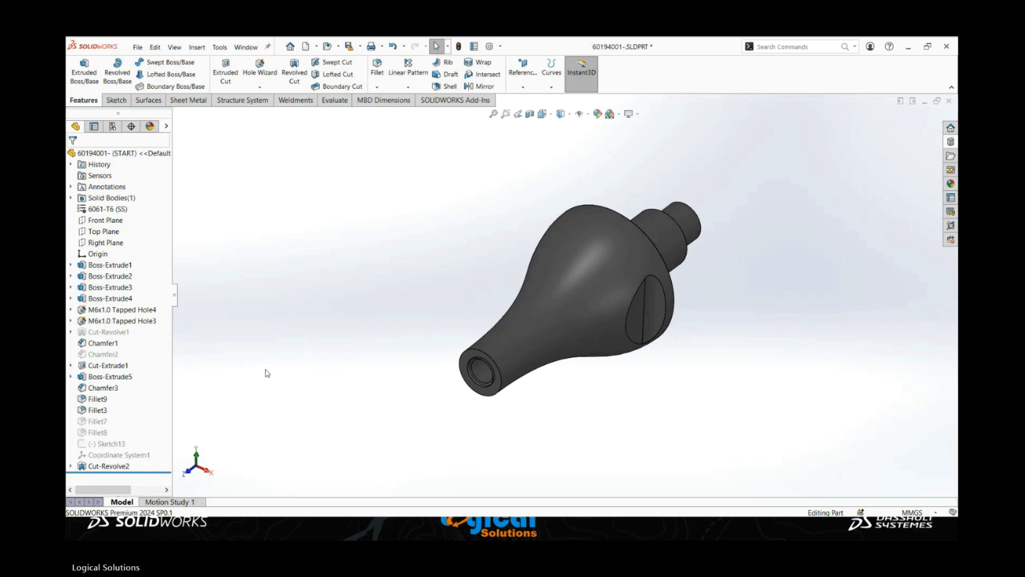
key(super)
key(super)
key(alt+Tab)
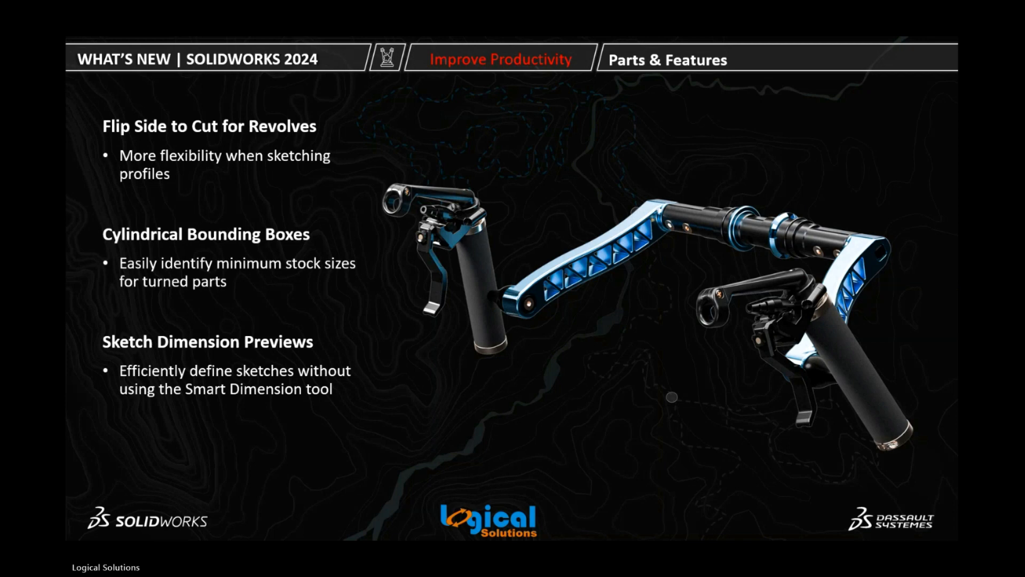
key(alt+Tab)
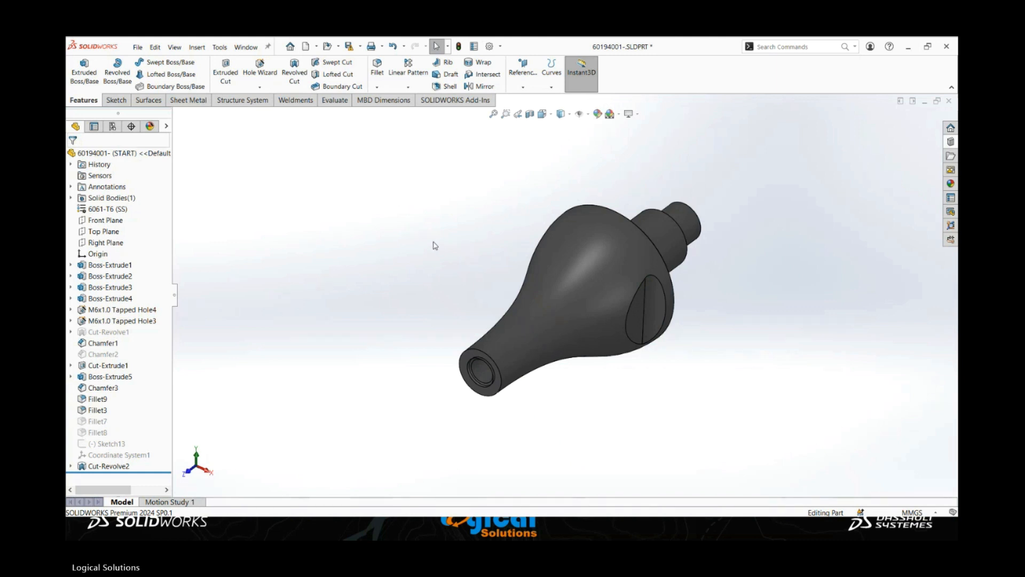
- Add a cylindrical bounding box around the part using the Best Fit reference
click(523, 80)
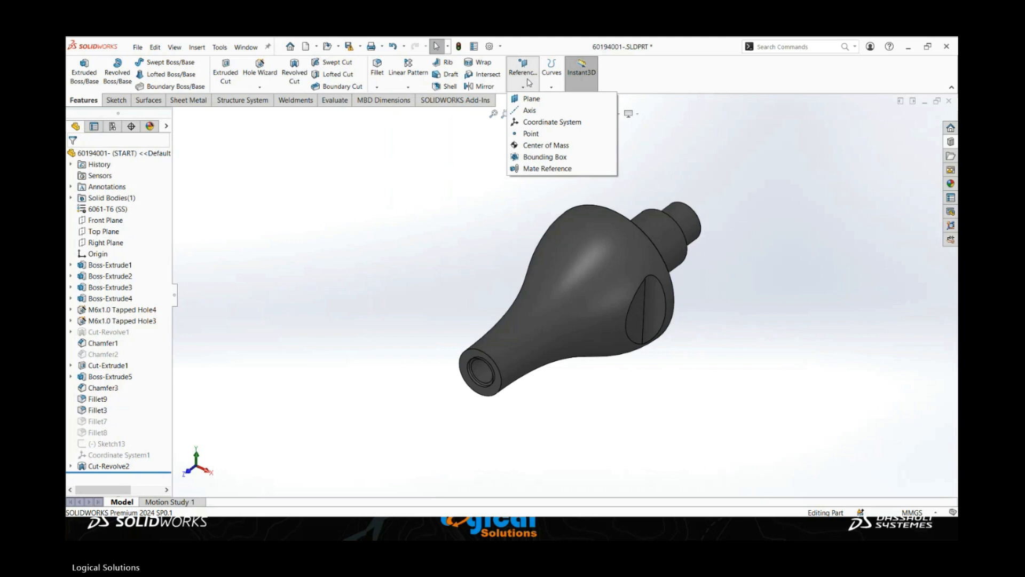
click(545, 157)
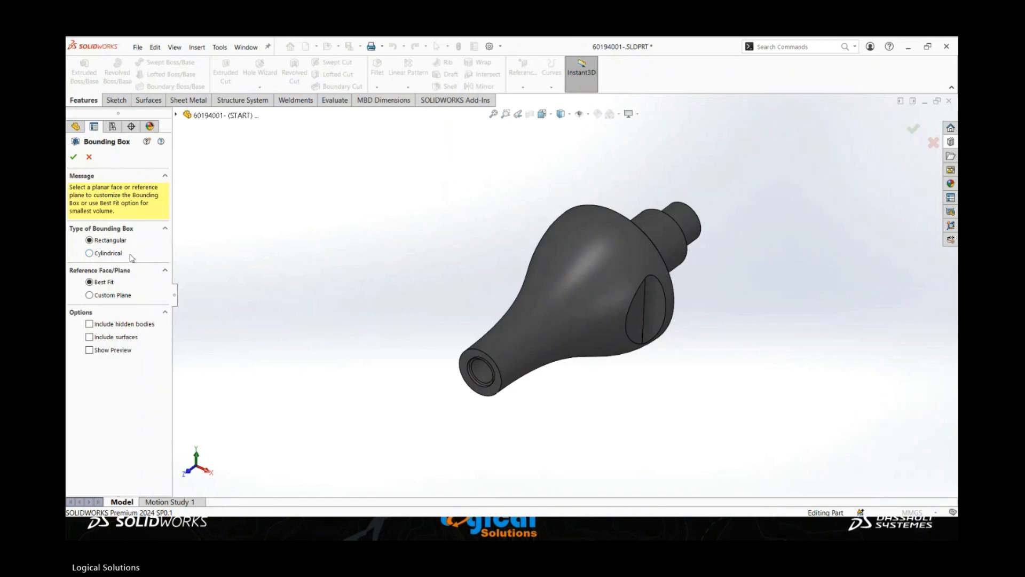
click(105, 256)
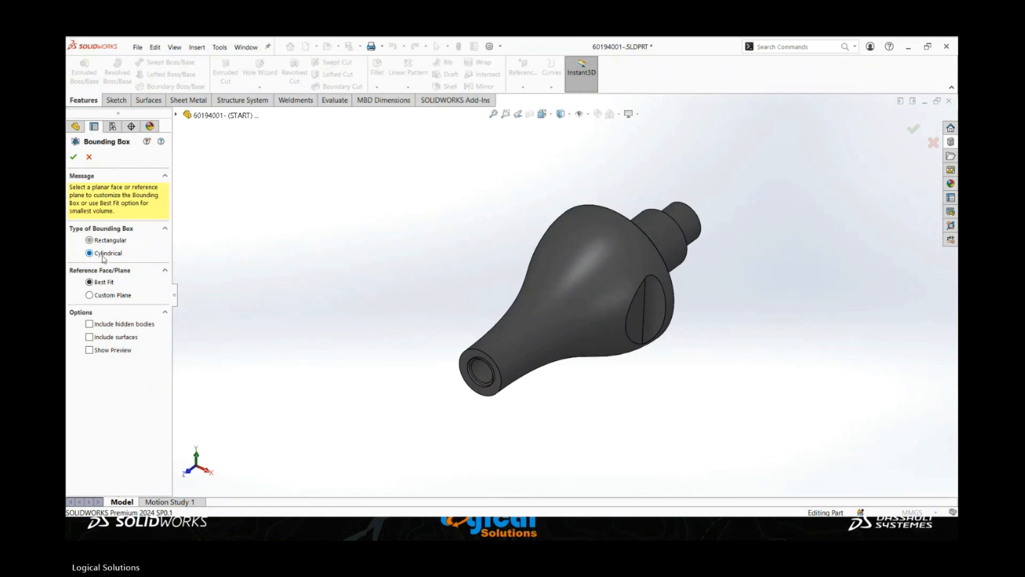
click(73, 156)
middle_drag(414, 222, 448, 305)
scroll(489, 319, up, 3)
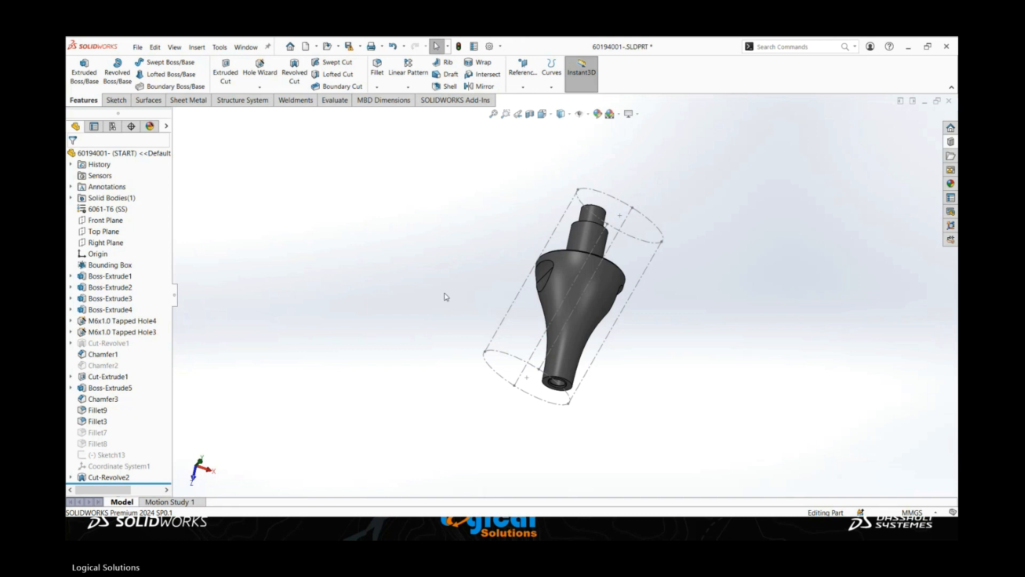
- Edit the bounding box to use a custom plane, with the planar face at the part's narrow end as reference
right_click(109, 264)
click(122, 241)
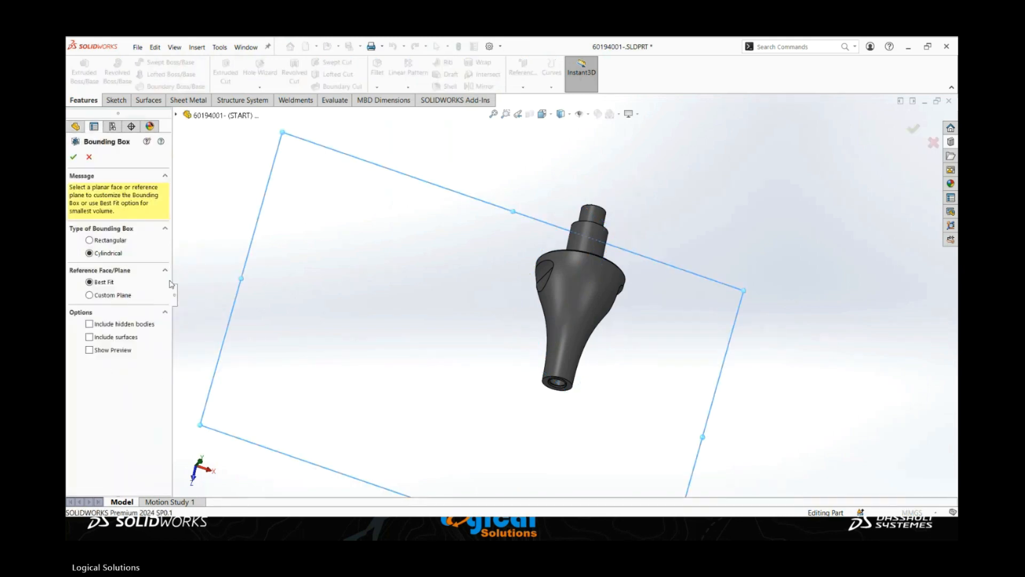
click(113, 295)
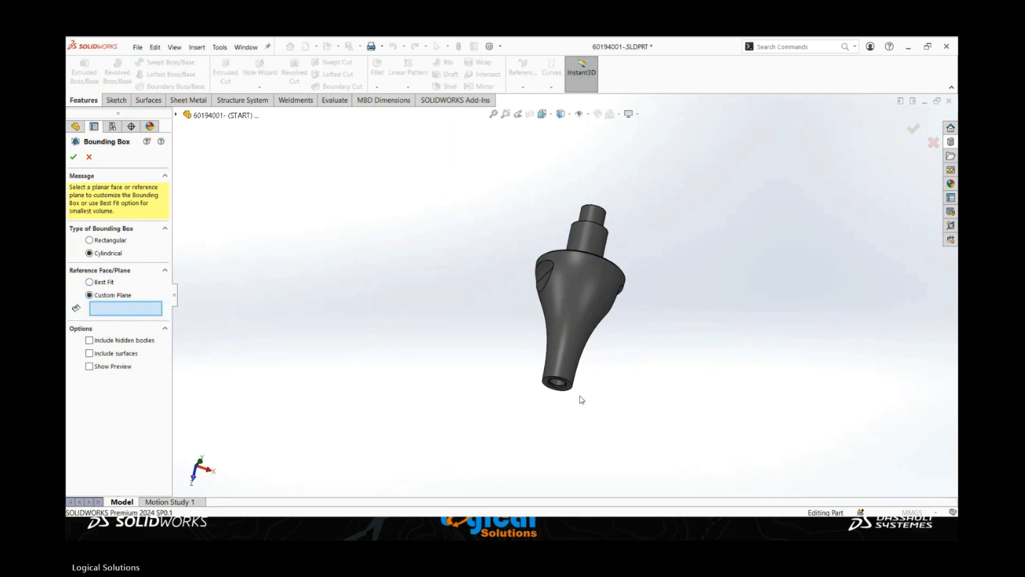
scroll(578, 400, down, 3)
click(488, 330)
scroll(610, 336, up, 5)
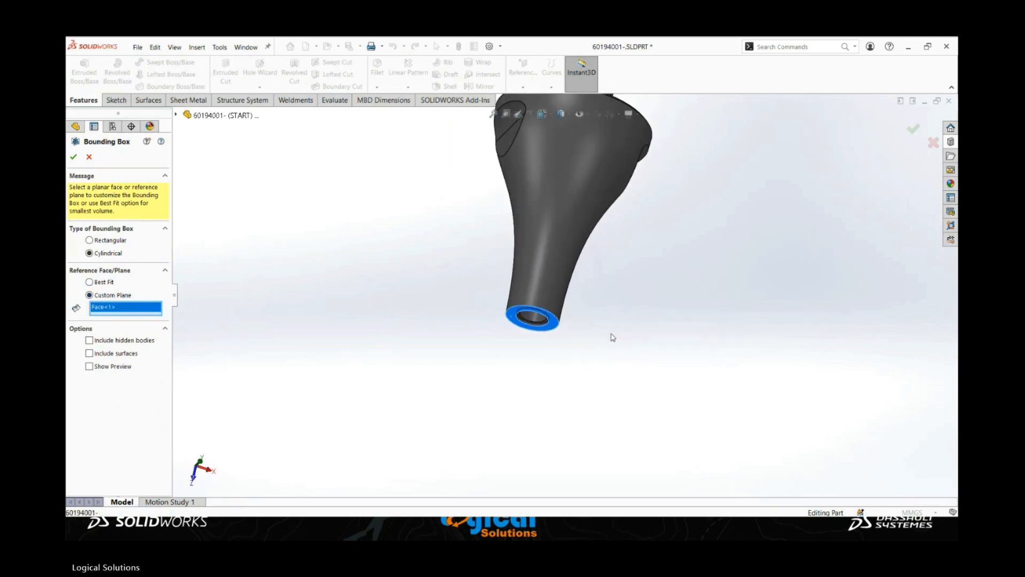
scroll(647, 173, down, 1)
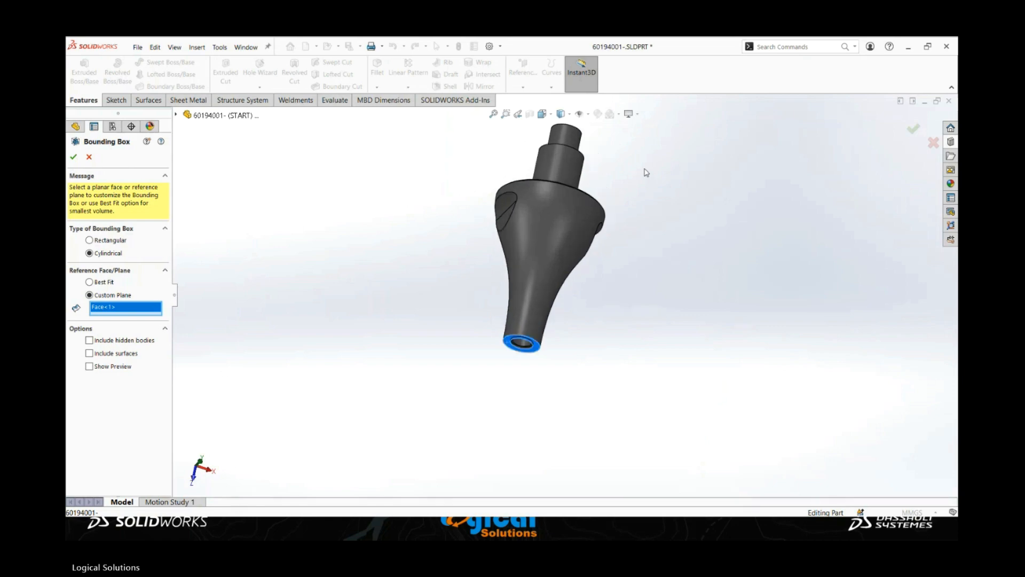
click(74, 157)
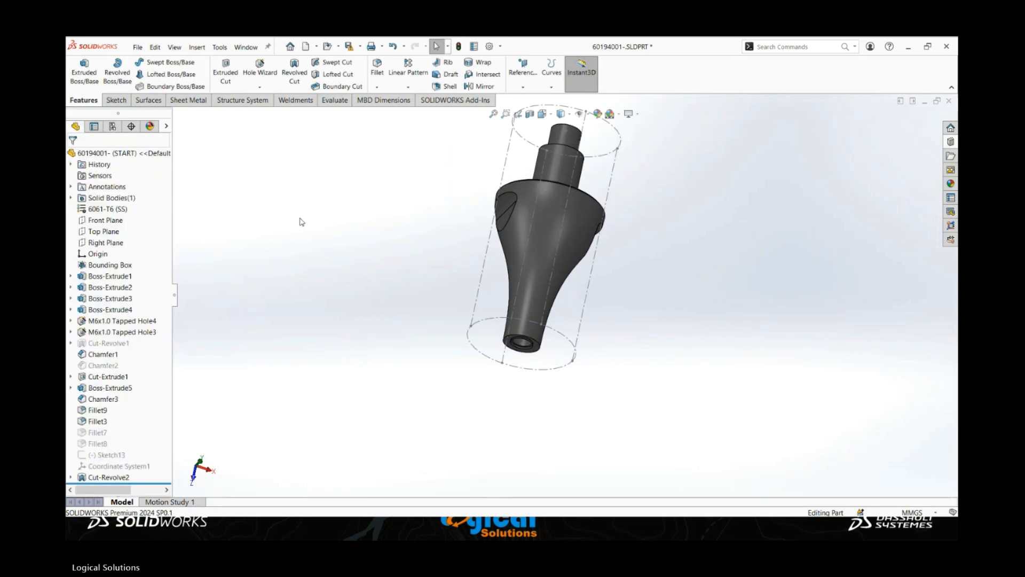
scroll(691, 341, up, 1)
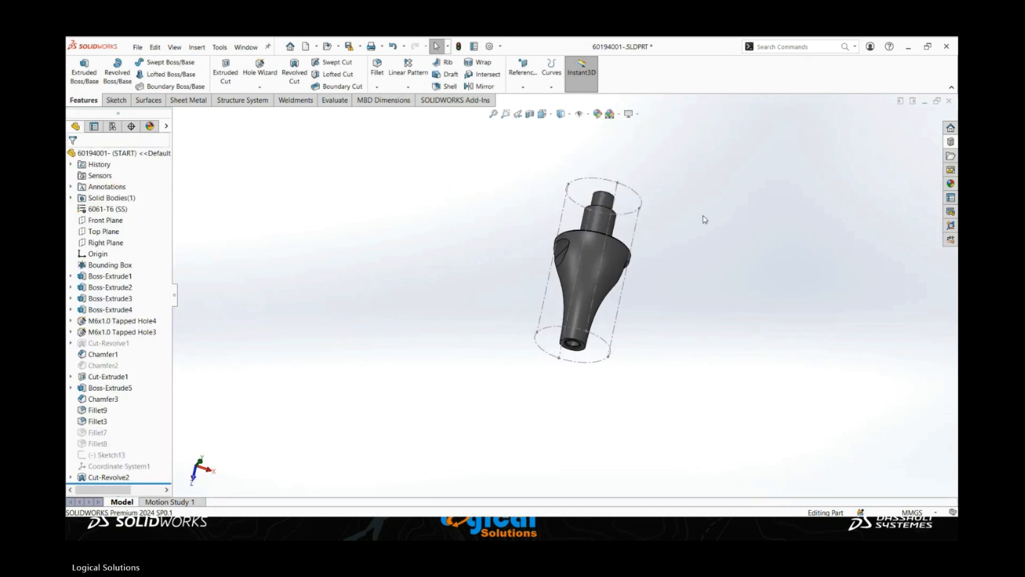
scroll(694, 235, down, 1)
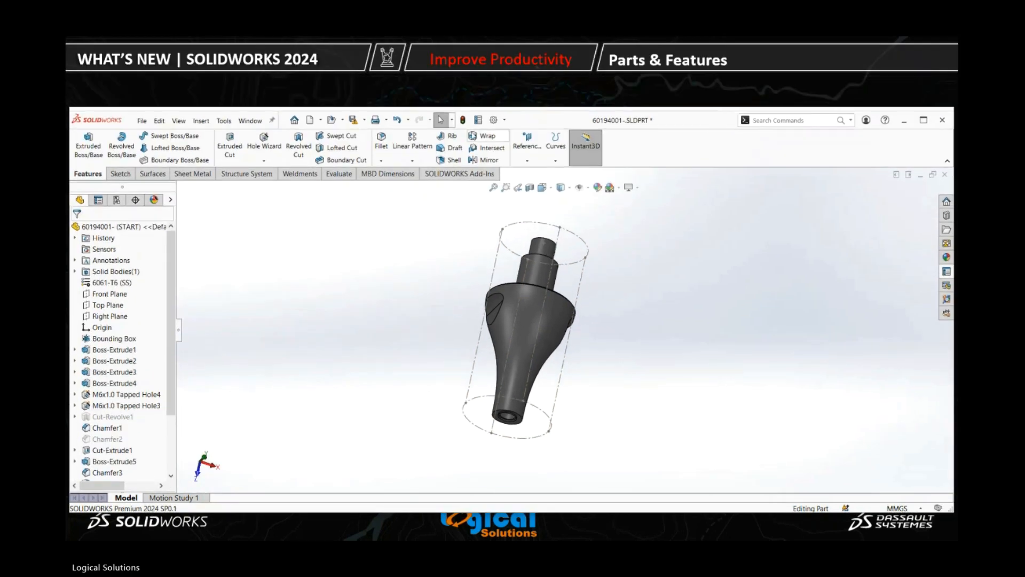
- Examine the bounding box diameter, height and volume in the START configuration's properties, and return to the presentation
click(478, 120)
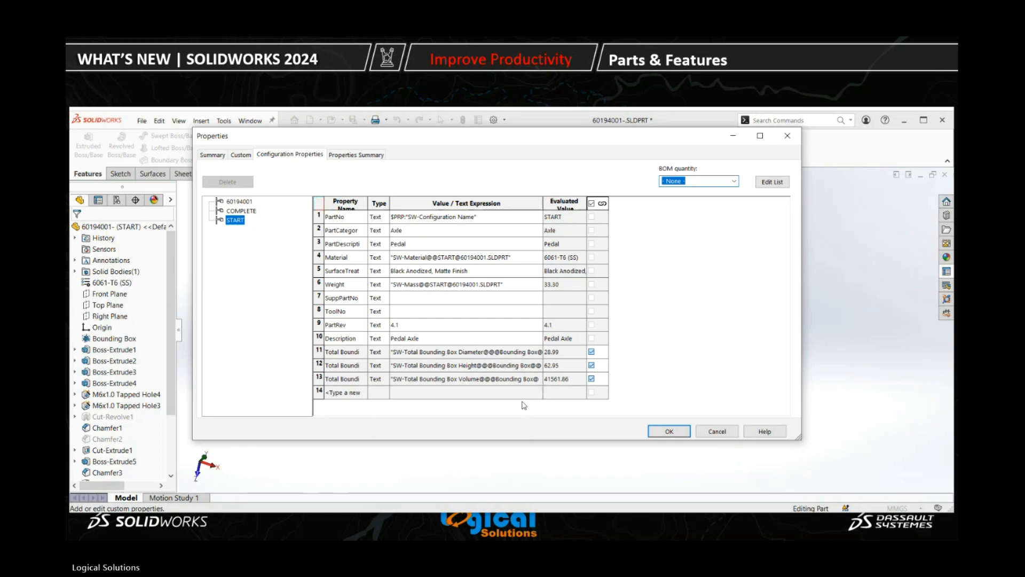
click(667, 431)
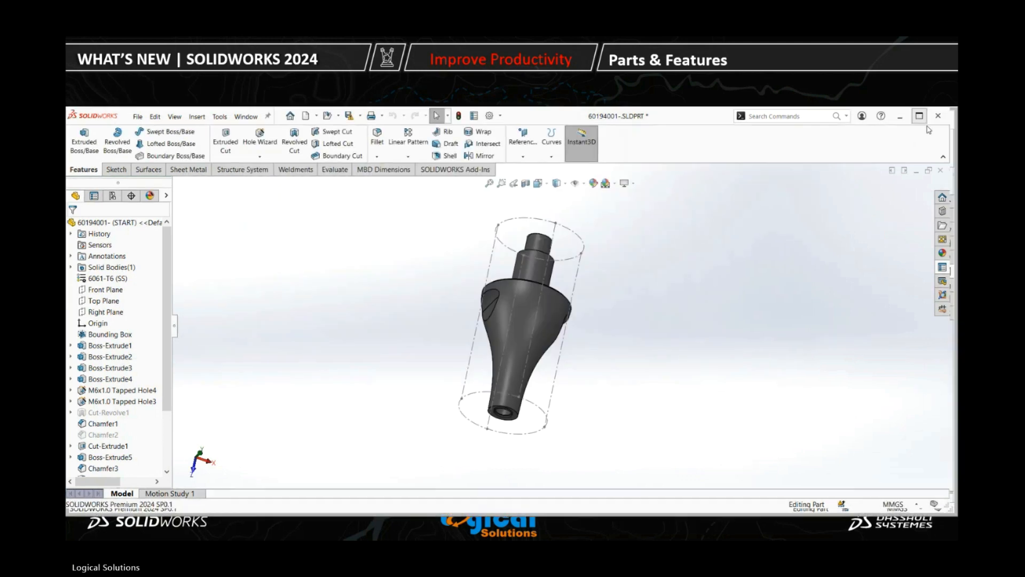
click(919, 115)
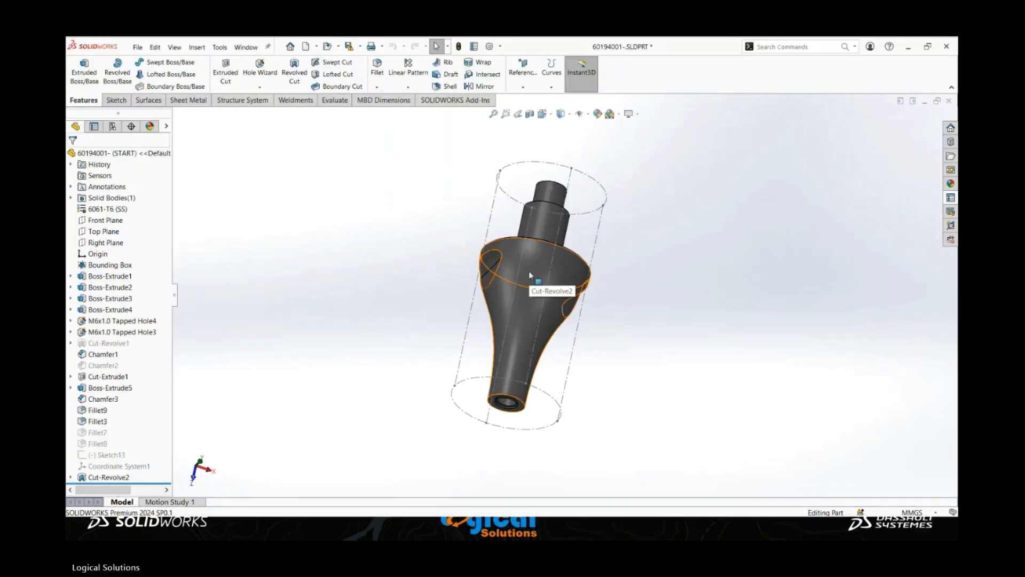
key(alt+Tab)
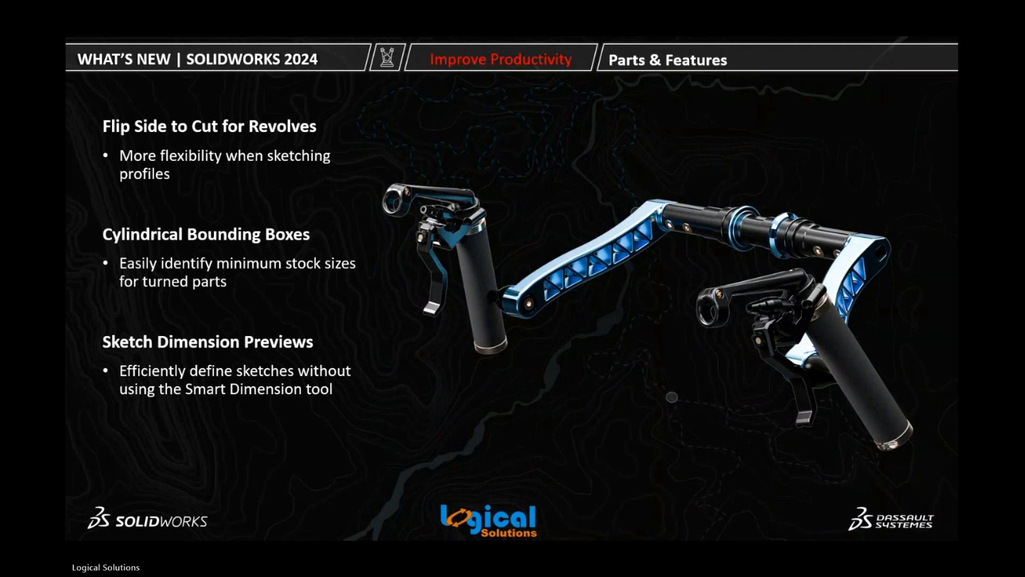
- Switch from the presentation to SOLIDWORKS, close the axle part and bring the plate part 60225001- into view
key(alt+Tab)
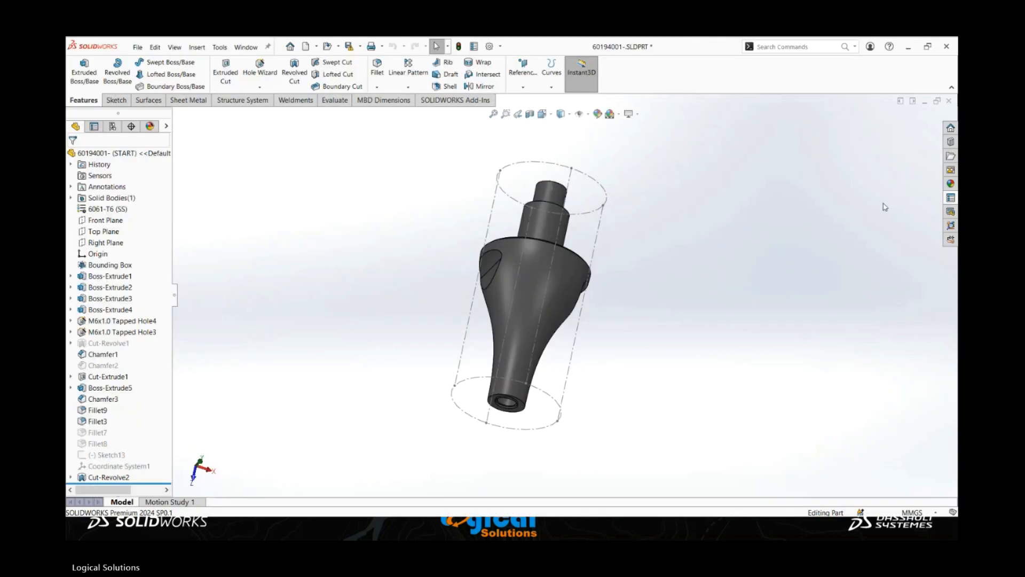
click(948, 100)
click(462, 299)
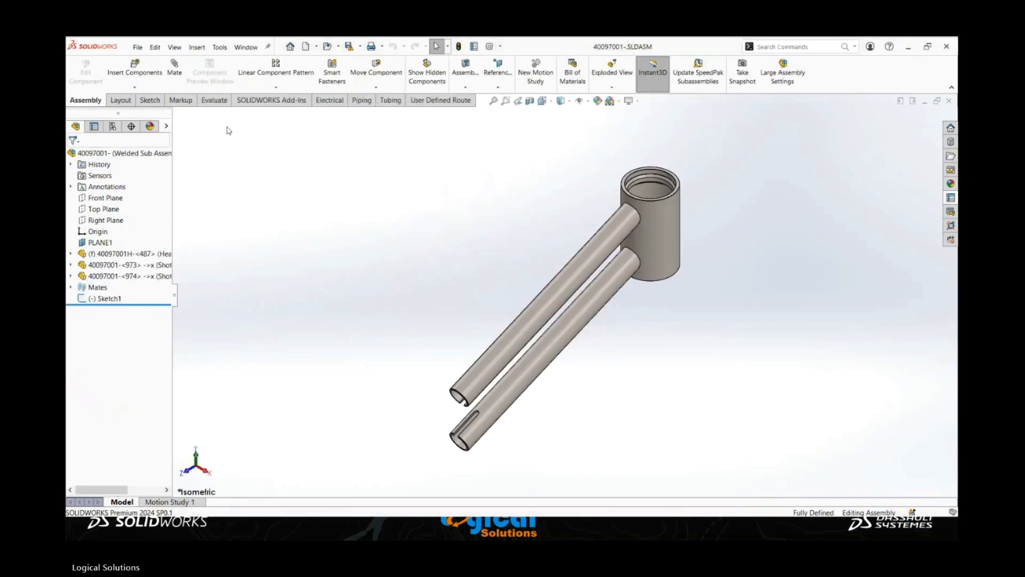
click(246, 47)
click(278, 150)
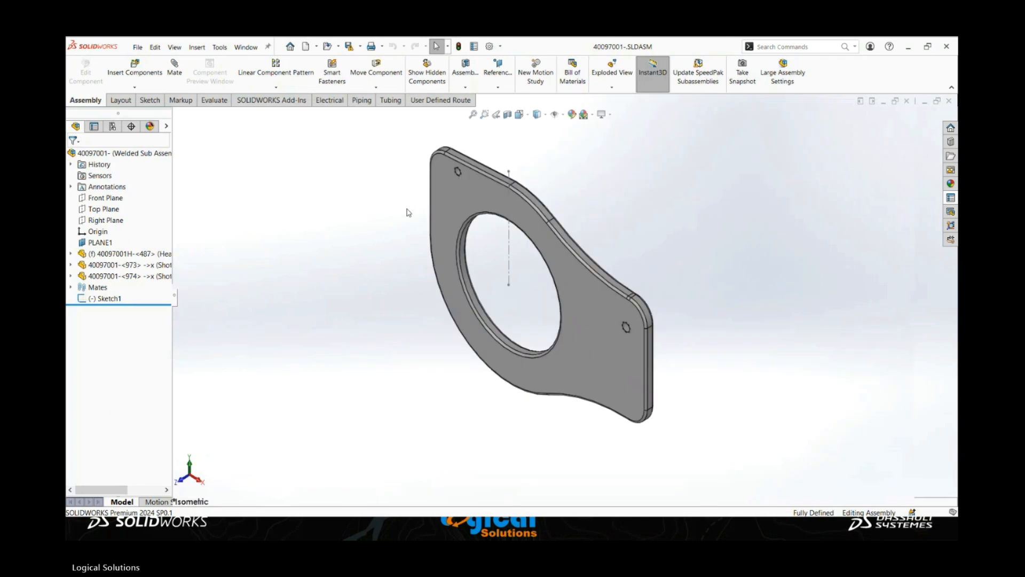
- Sketch a tilted 3 Point Center Rectangle, about 47 by 70 mm, on the plate's front face, centred on the origin
right_click(451, 201)
click(507, 179)
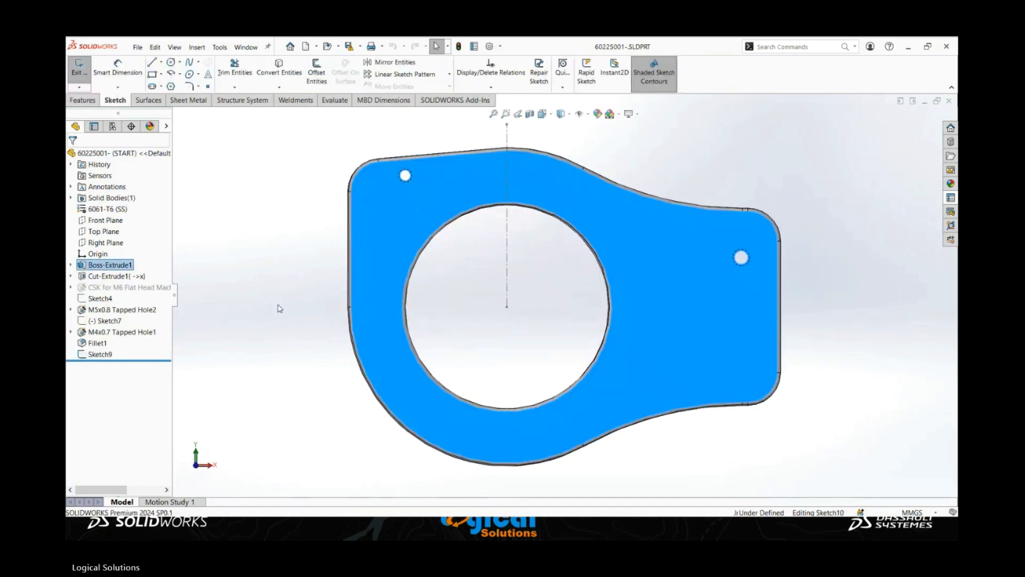
right_drag(229, 247, 251, 290)
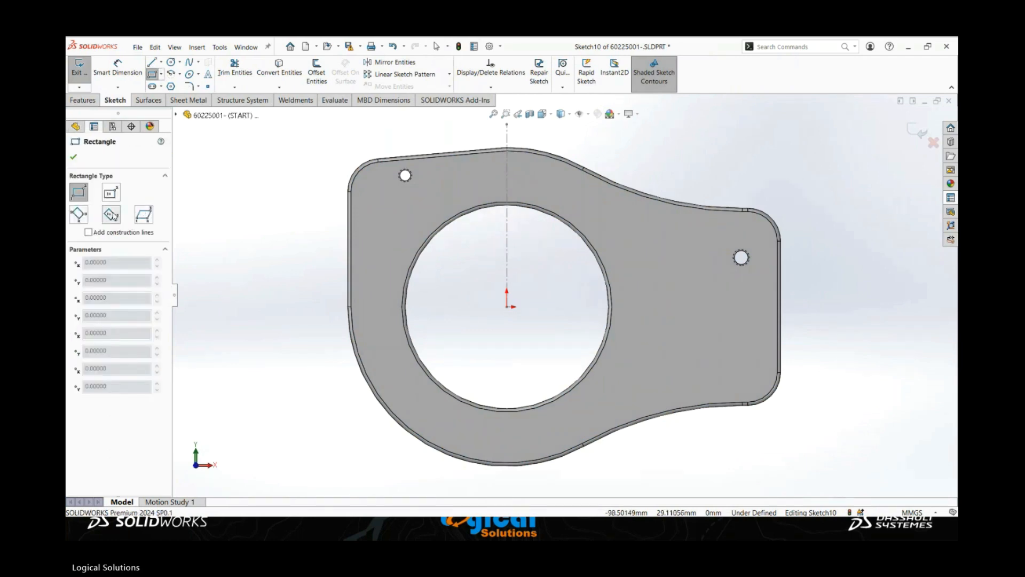
click(112, 214)
click(507, 306)
click(468, 184)
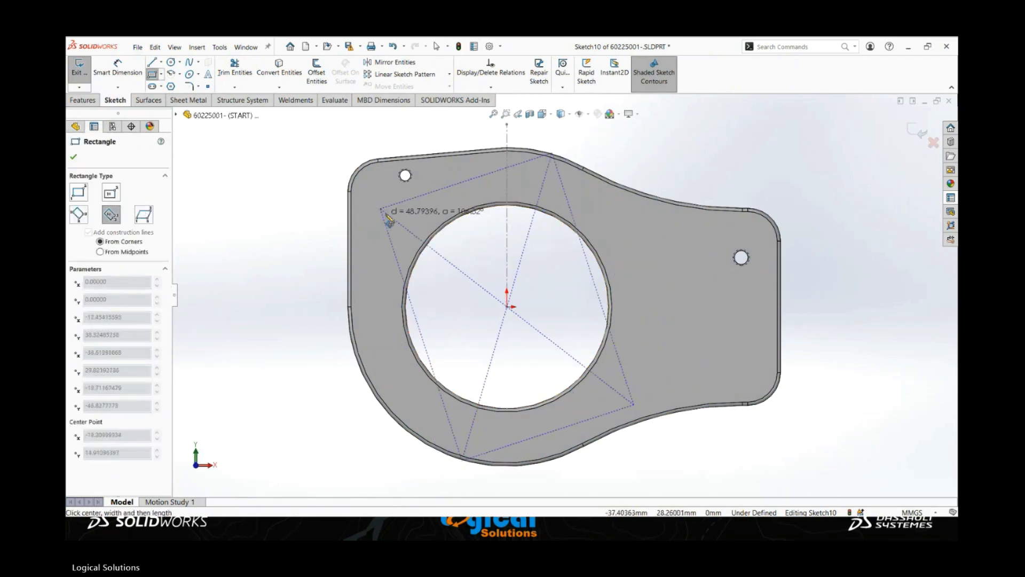
click(387, 216)
key(Escape)
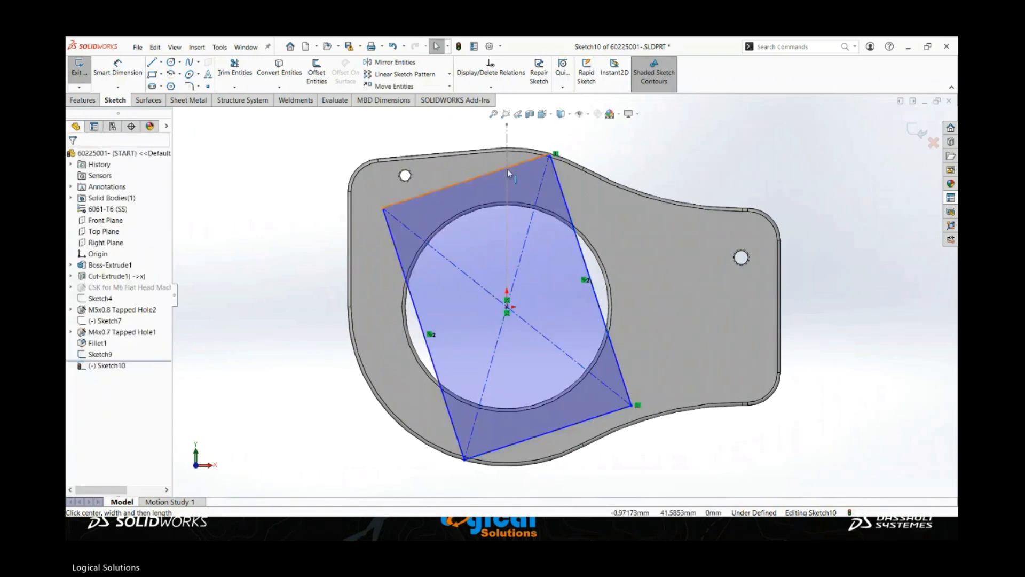
drag(550, 155, 545, 173)
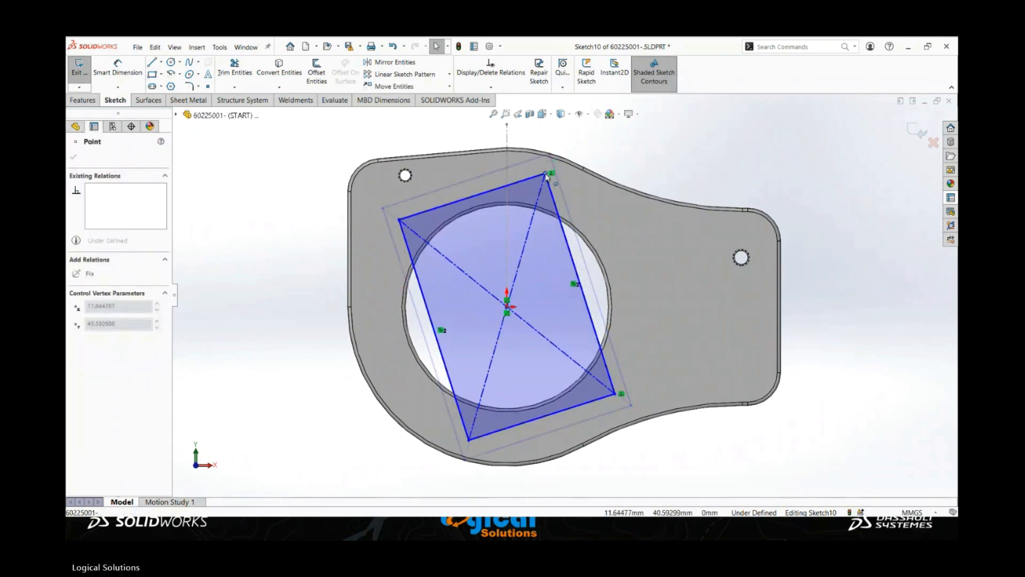
click(289, 212)
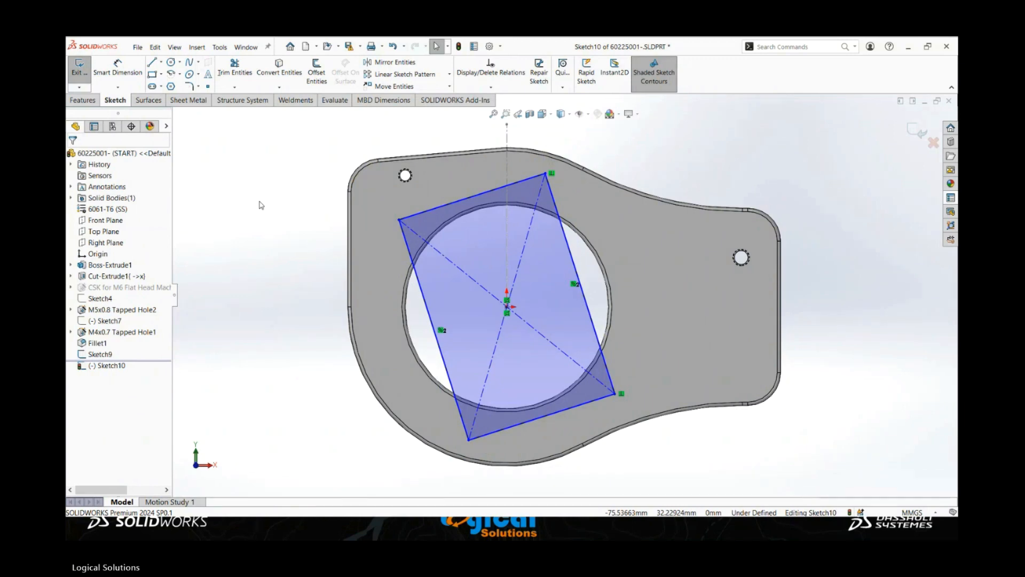
- Check that Preview sketch dimension when selected is enabled in the sketch system options
click(931, 50)
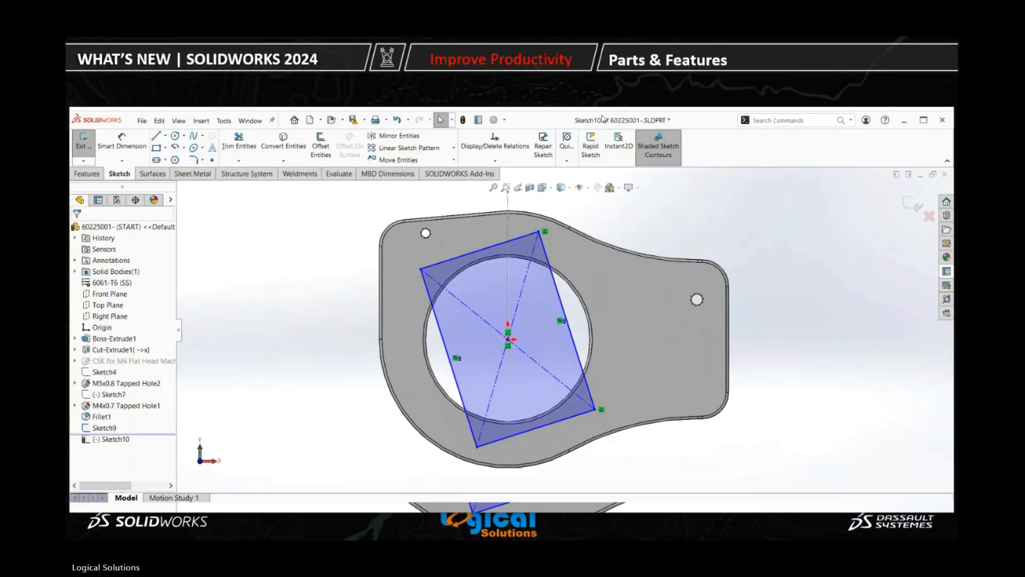
click(498, 124)
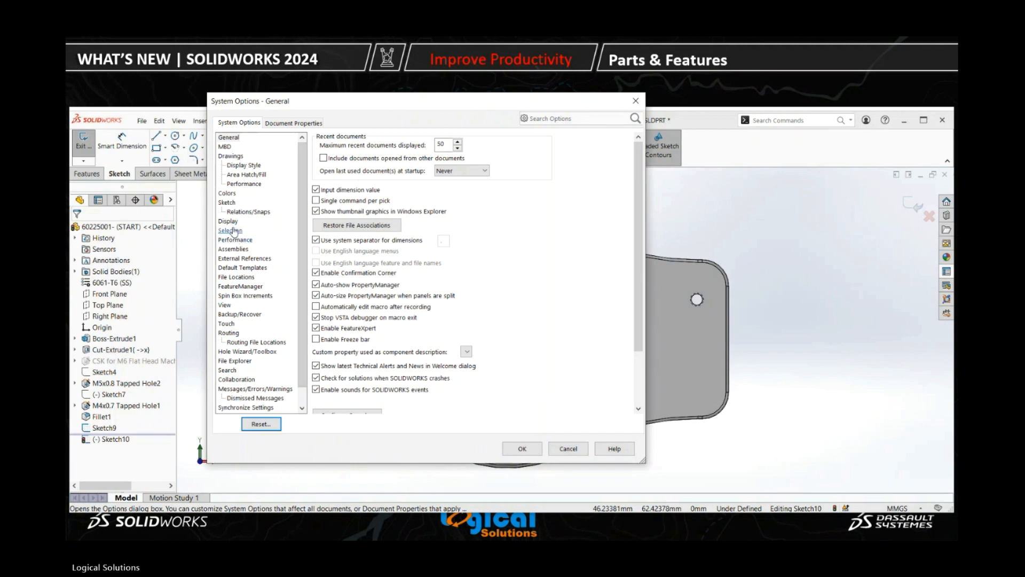
click(227, 202)
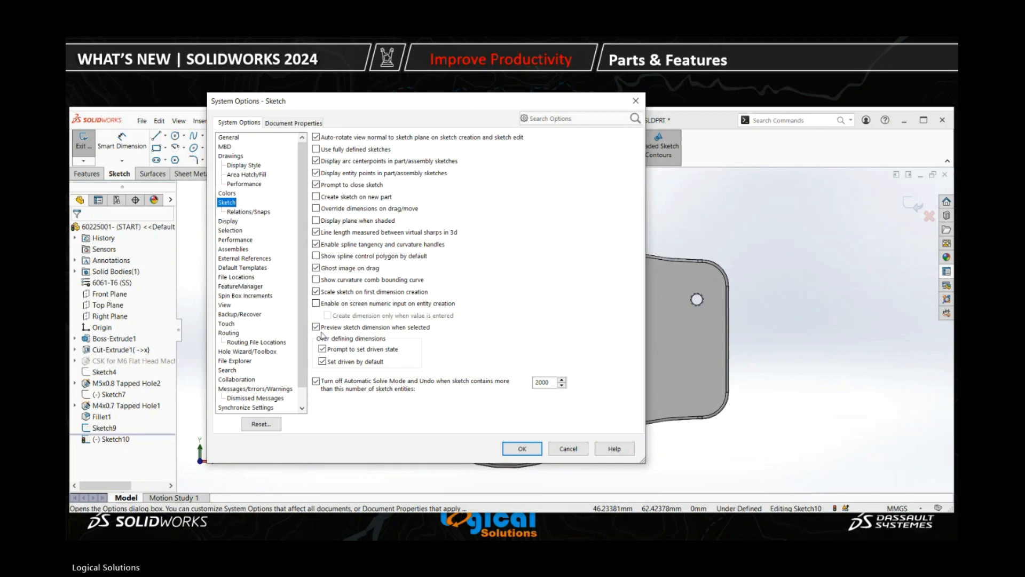
click(322, 331)
click(317, 328)
click(522, 448)
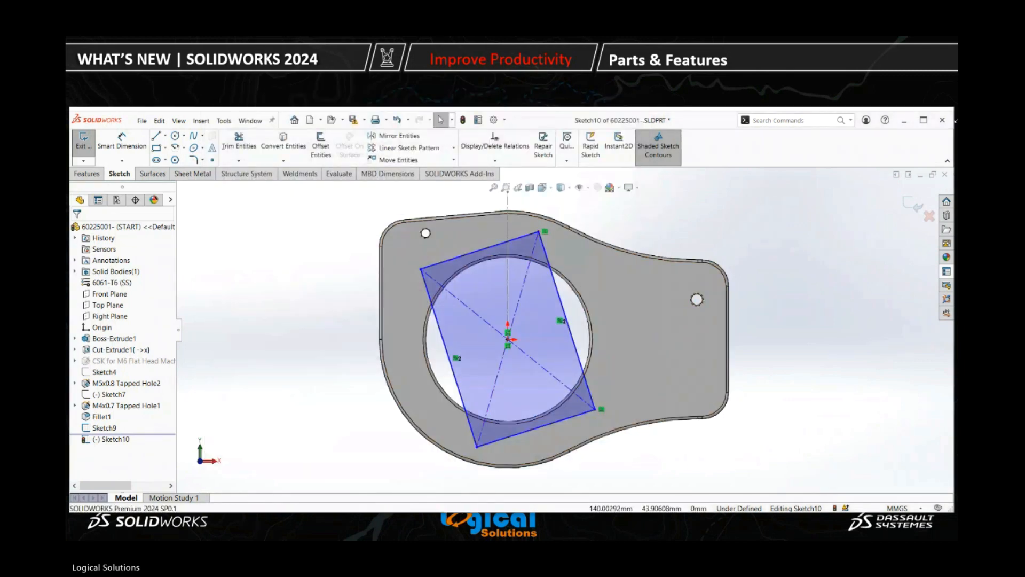
click(923, 120)
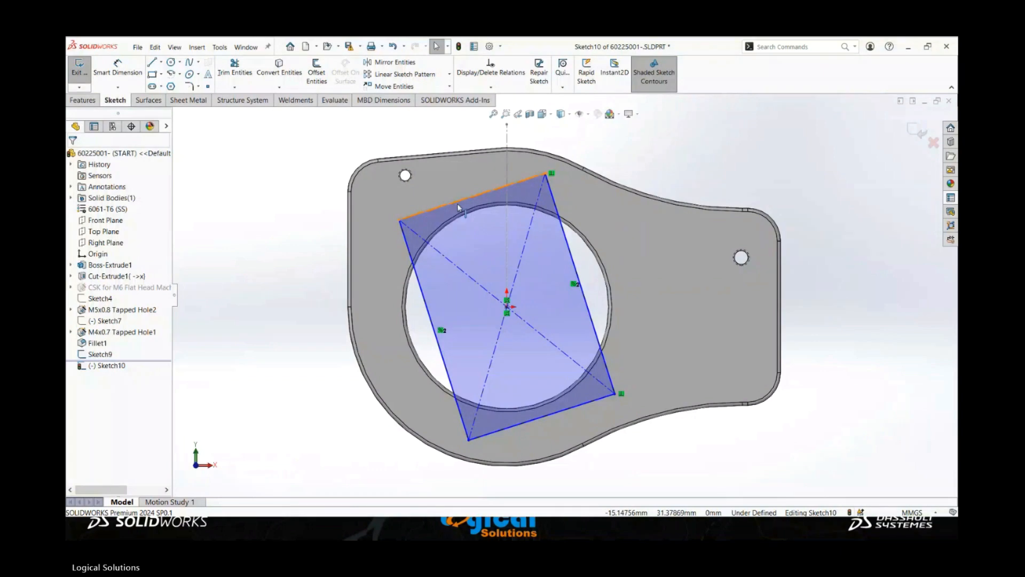
- Dimension the rectangle's long side from its on-select dimension preview and set it to 60 mm
click(421, 298)
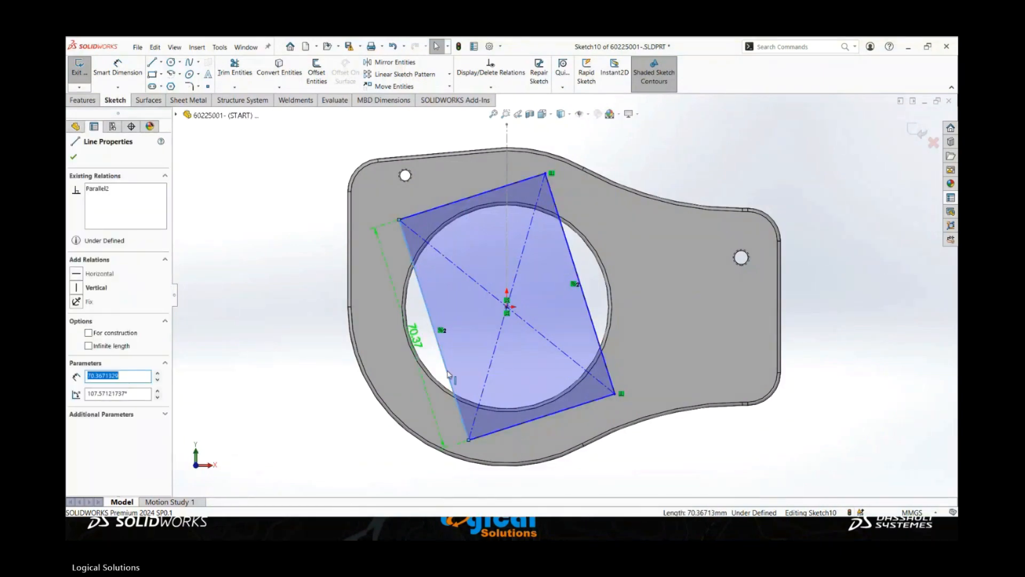
click(420, 346)
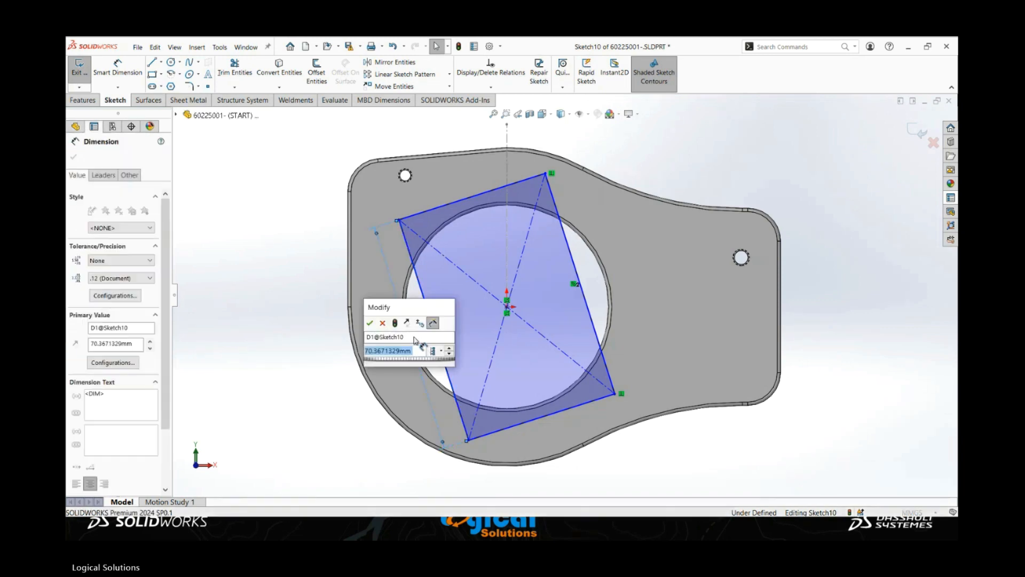
text(60)
key(Return)
click(239, 244)
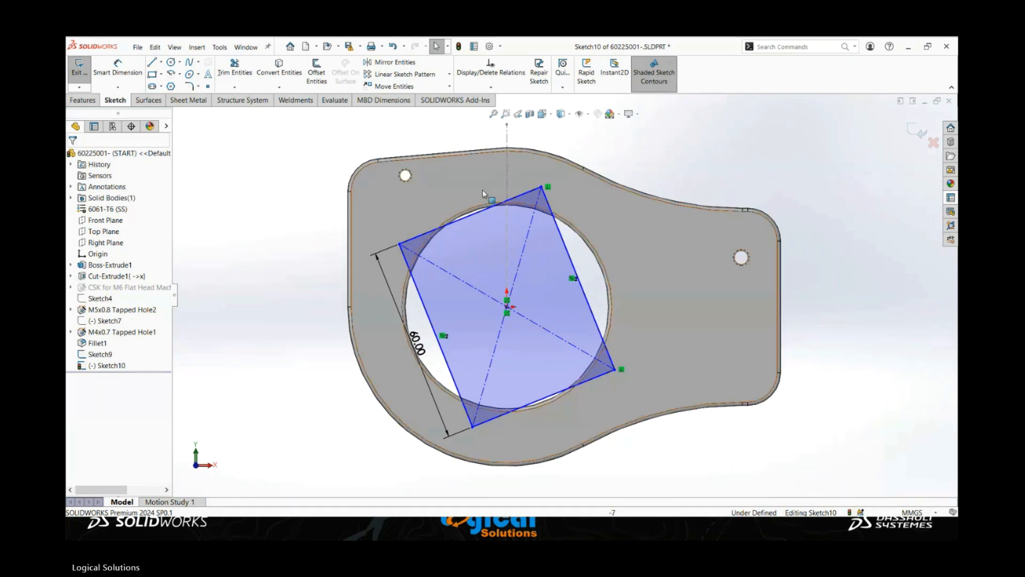
- Preview the short side's dimension, and change the Dimensions, Preview color to red in the system options
click(478, 212)
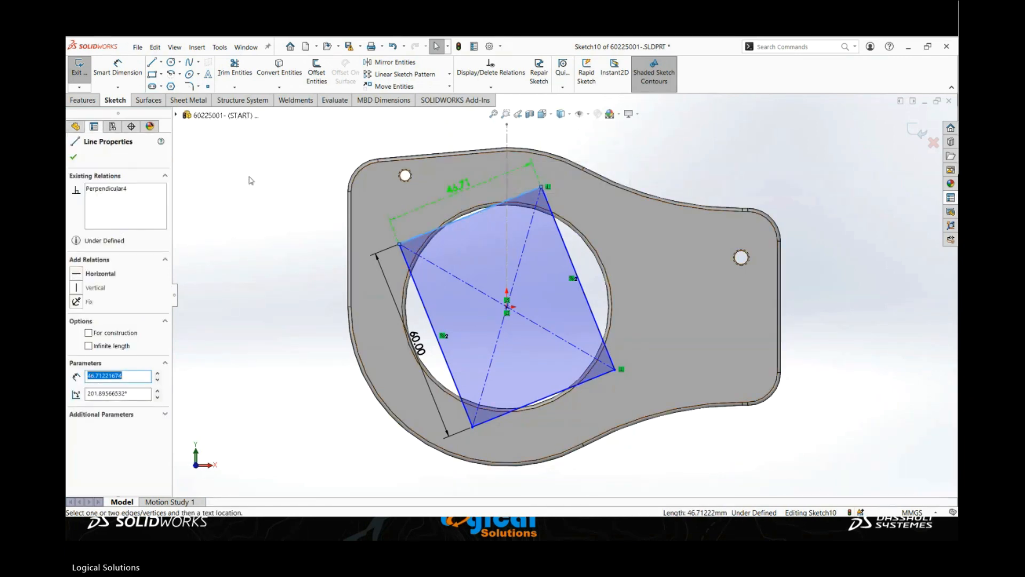
key(Escape)
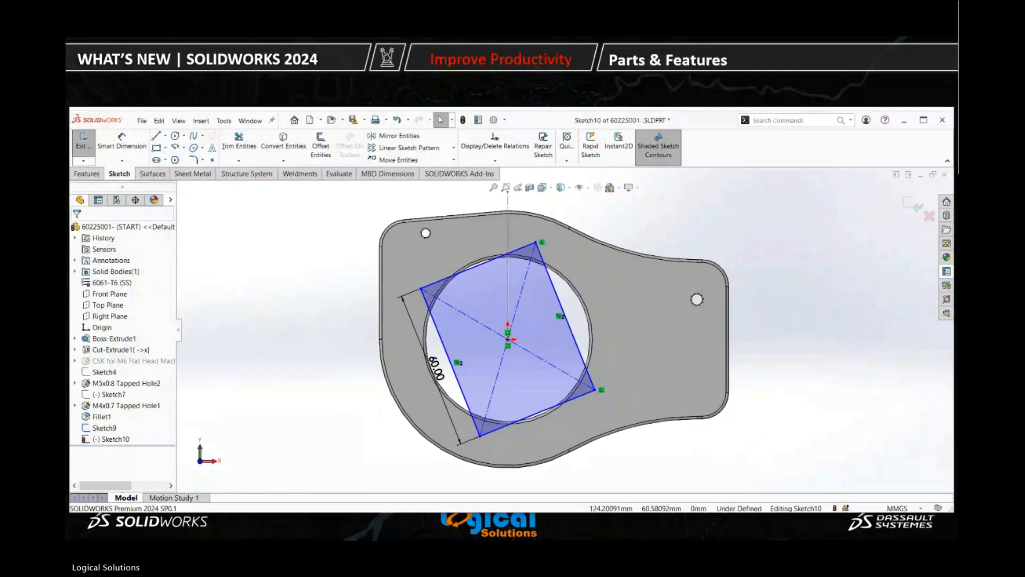
click(493, 120)
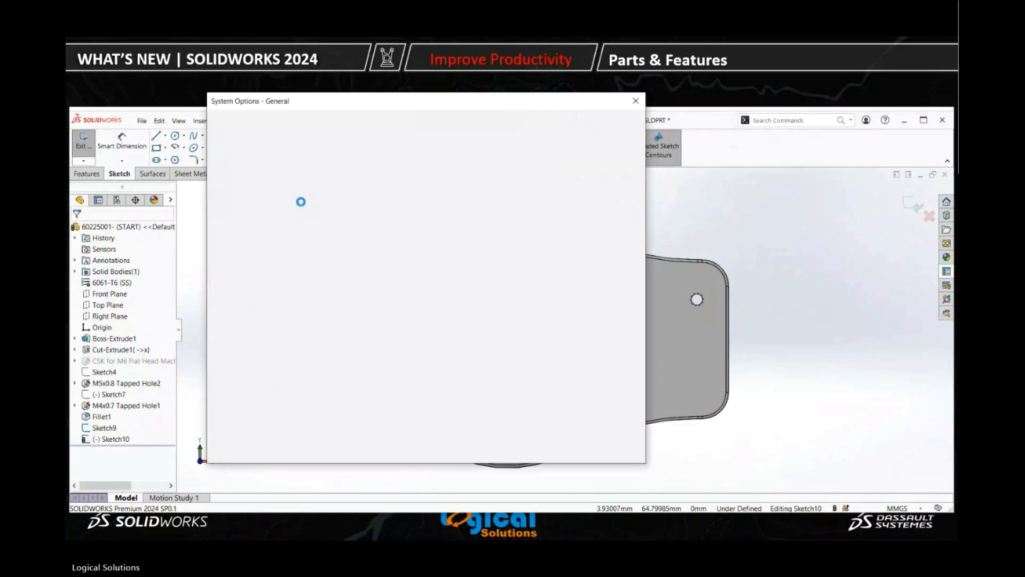
click(227, 192)
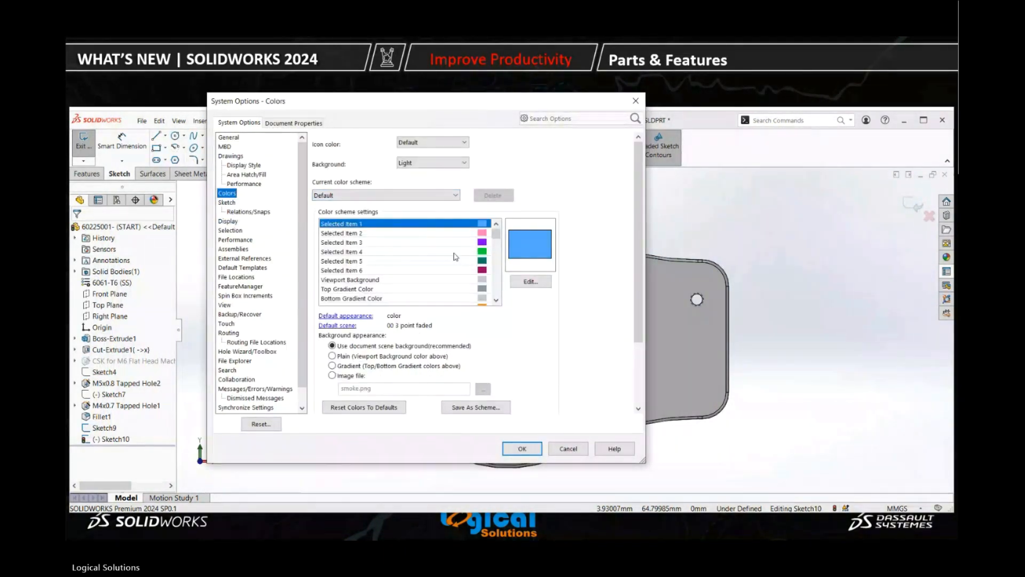
scroll(416, 273, down, 3)
scroll(405, 273, down, 6)
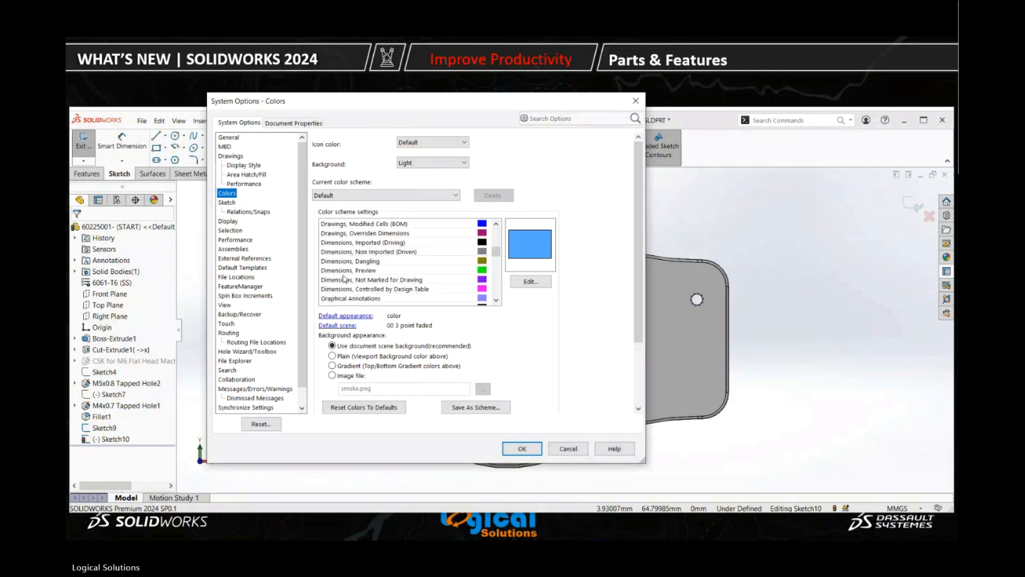
click(485, 270)
click(537, 283)
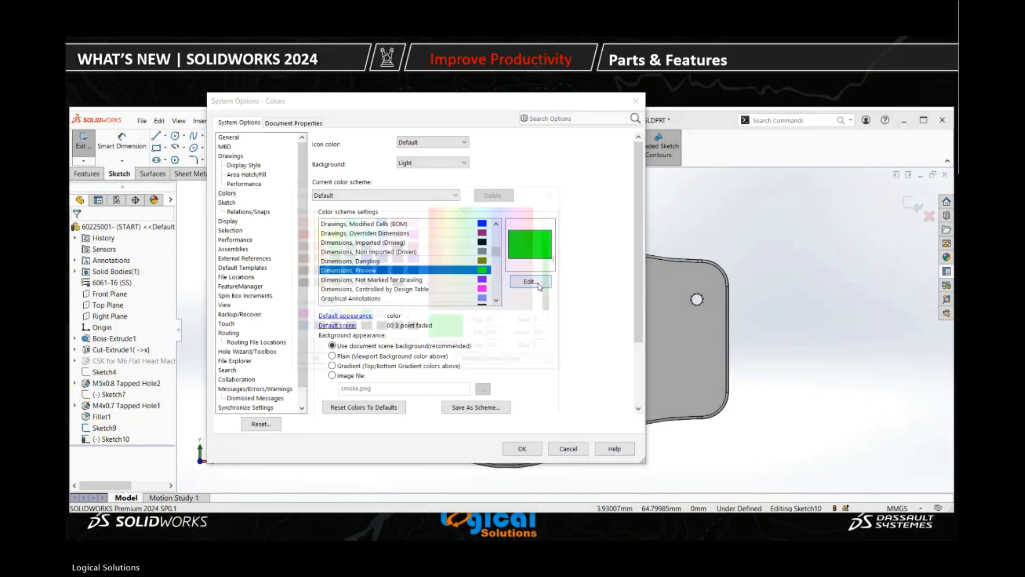
click(300, 233)
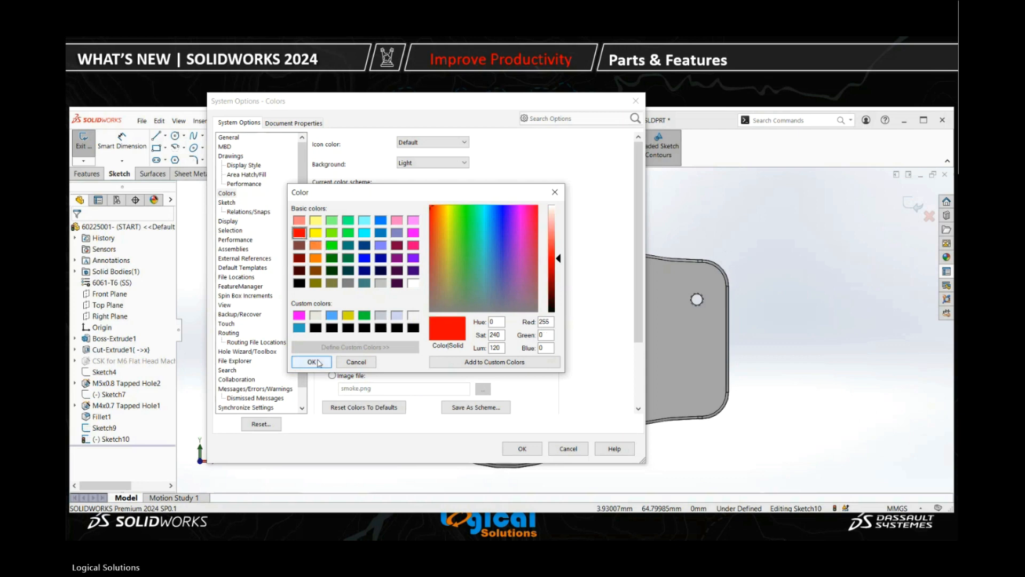
click(312, 362)
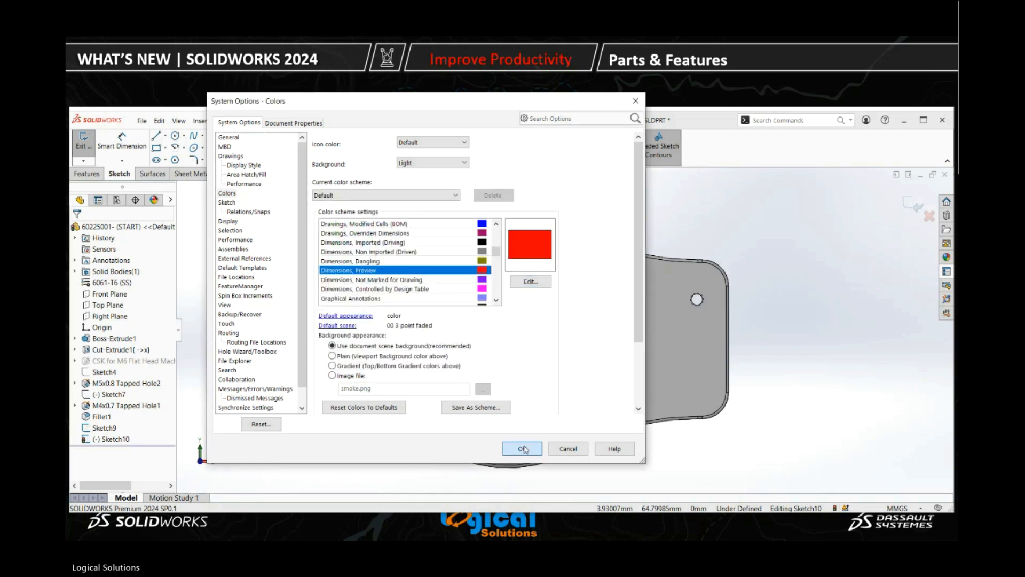
click(522, 448)
click(924, 120)
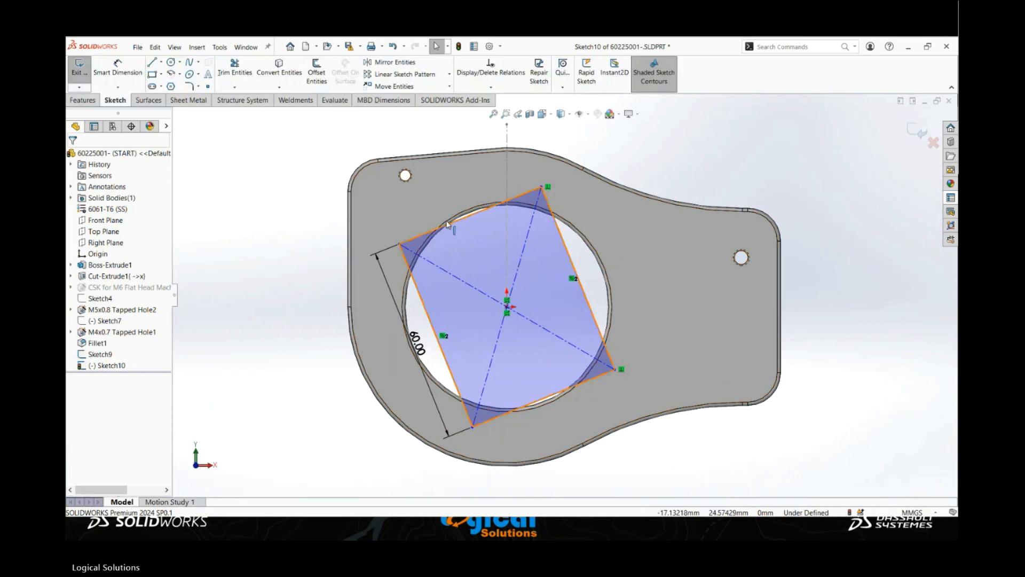
- Dimension the rectangle's short side from its dimension preview and set it to 56 mm
click(456, 222)
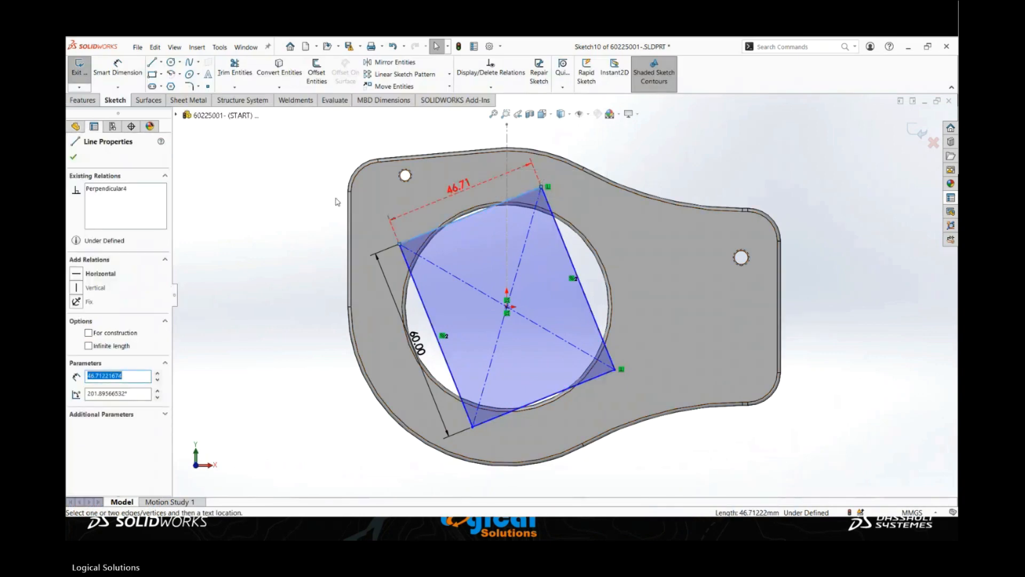
click(463, 187)
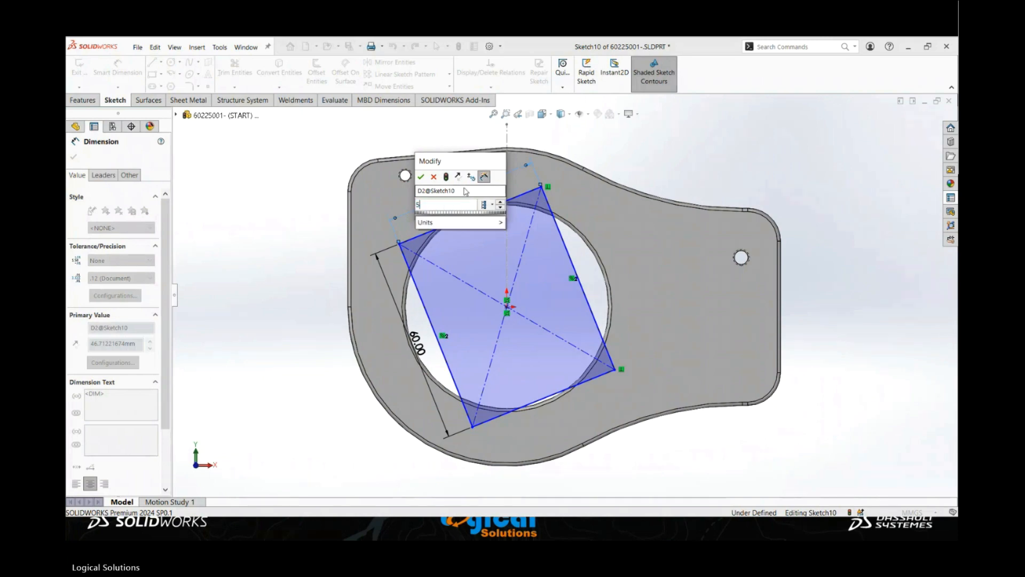
key(Return)
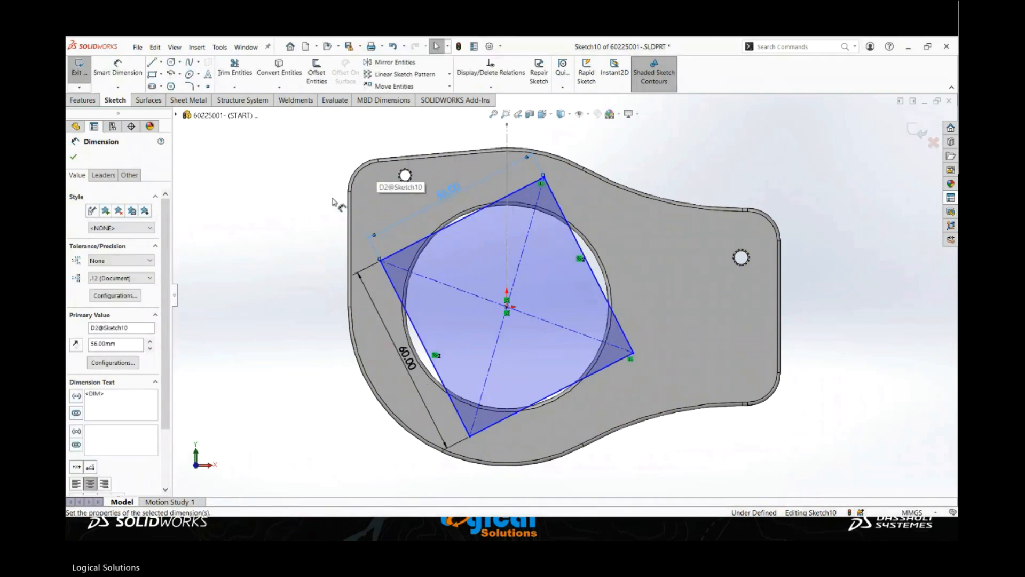
key(Escape)
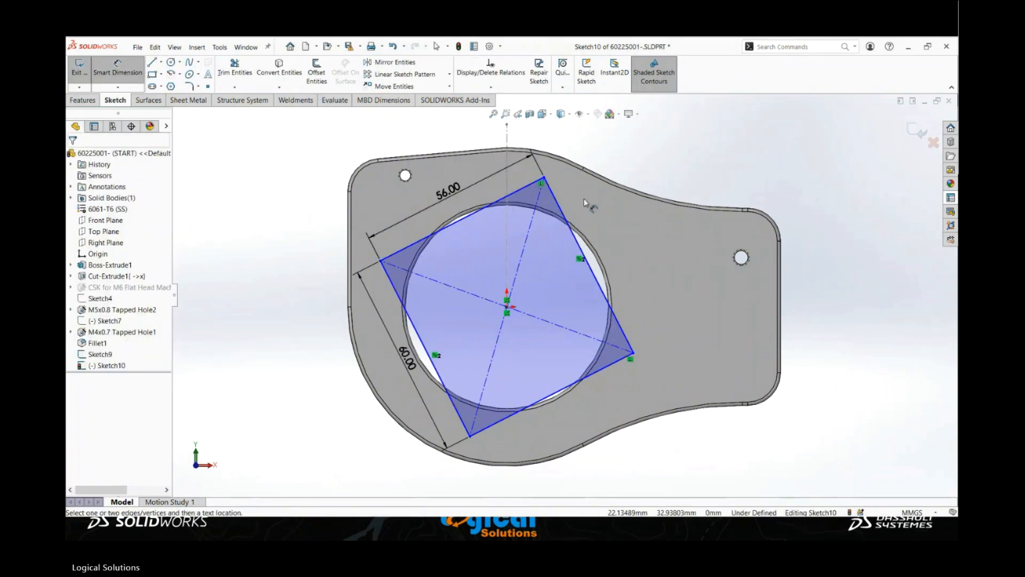
- Rotate the rectangle slightly by its upper corner, and dimension its long edge at 6° to the vertical centerline with Smart Dimension
drag(547, 183, 565, 181)
right_drag(572, 195, 570, 165)
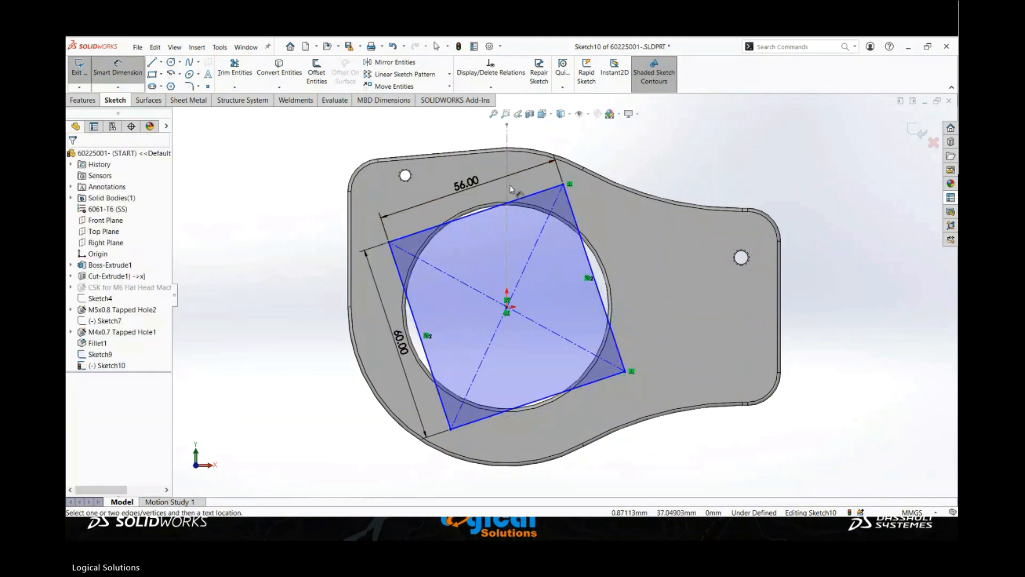
click(507, 189)
click(571, 207)
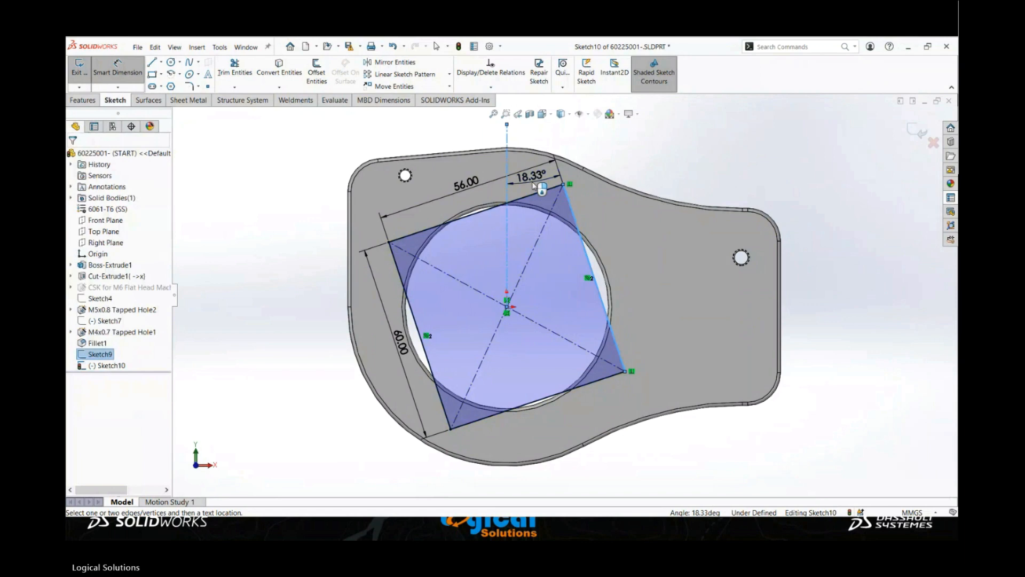
click(533, 185)
text(6)
key(Return)
click(755, 139)
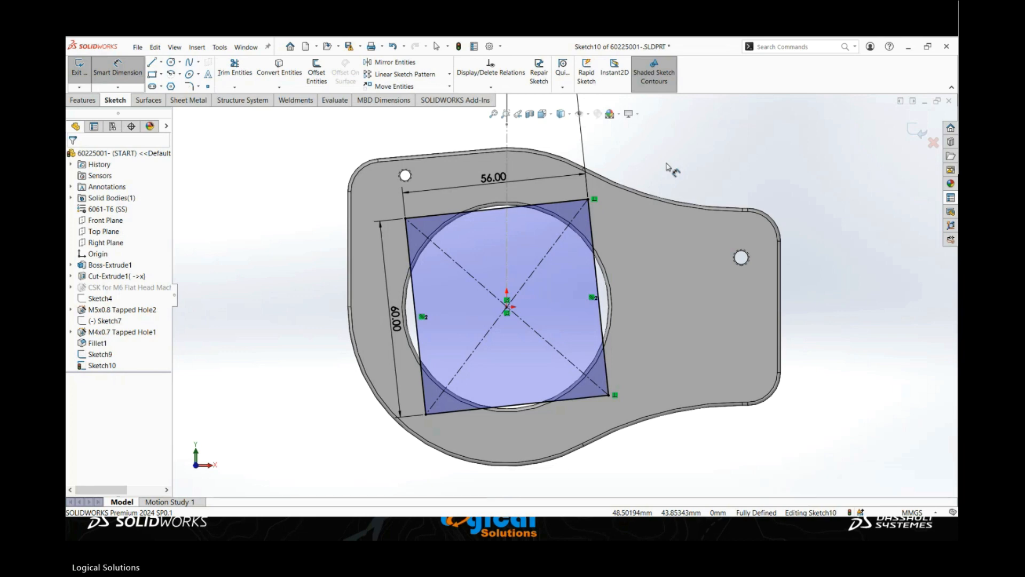
- Return to the presentation and advance to the slide on Hole Wizard, Symmetrical Linear Patterns and Make Multibody Part
key(alt+Tab)
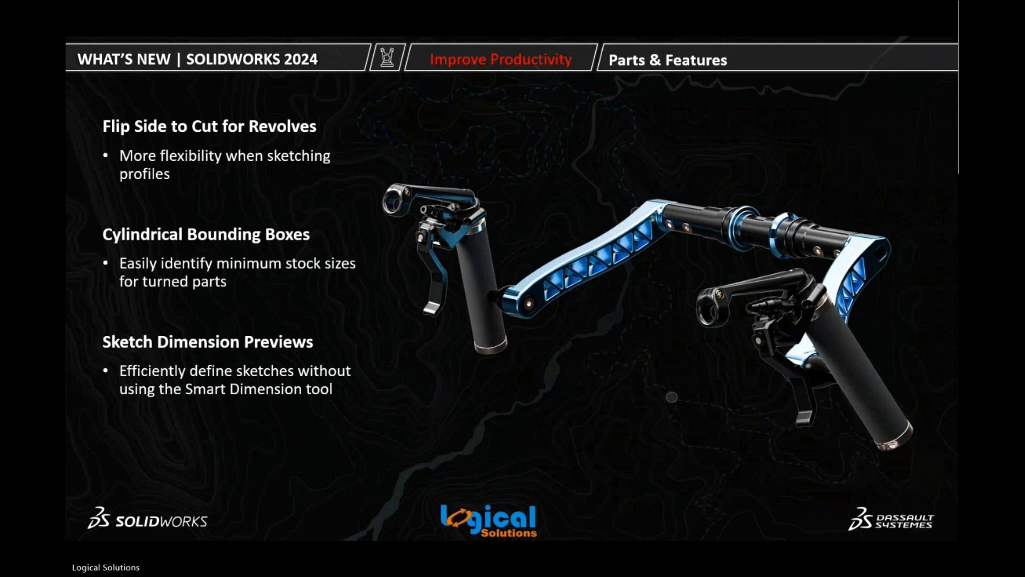
key(Right)
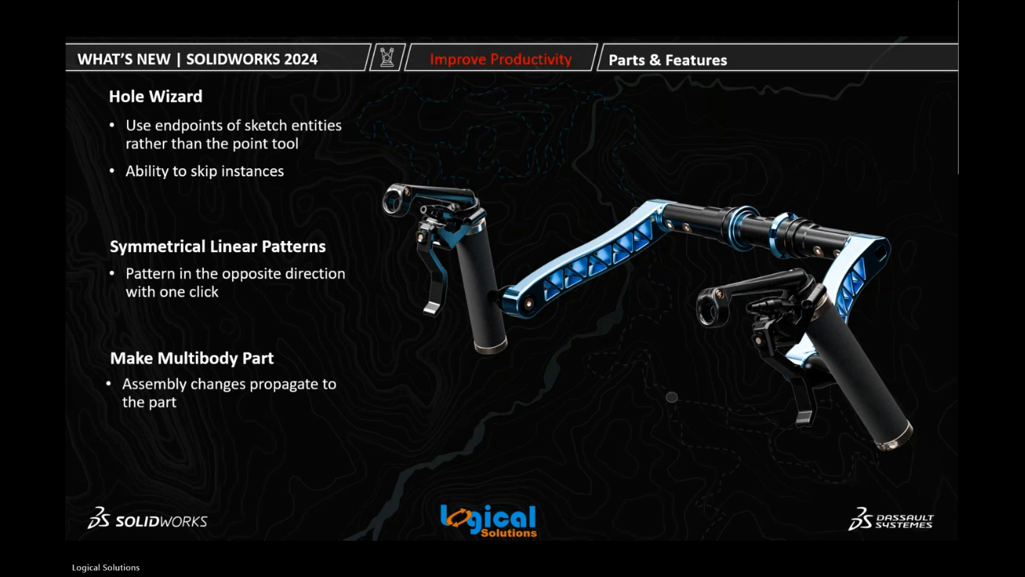
- Switch to SOLIDWORKS, exit the rectangle sketch on the plate and clear the selection
key(alt+Tab)
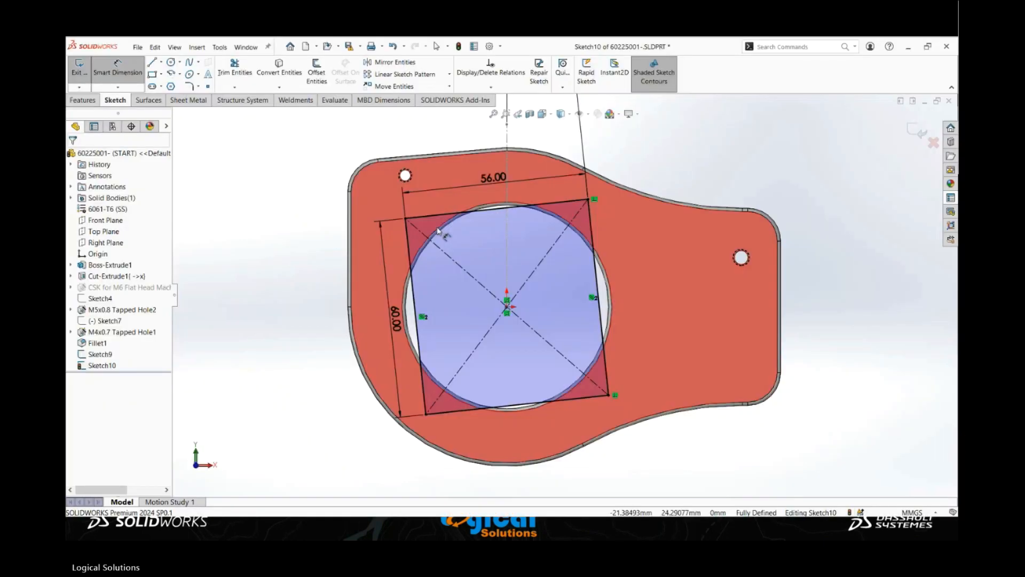
click(915, 130)
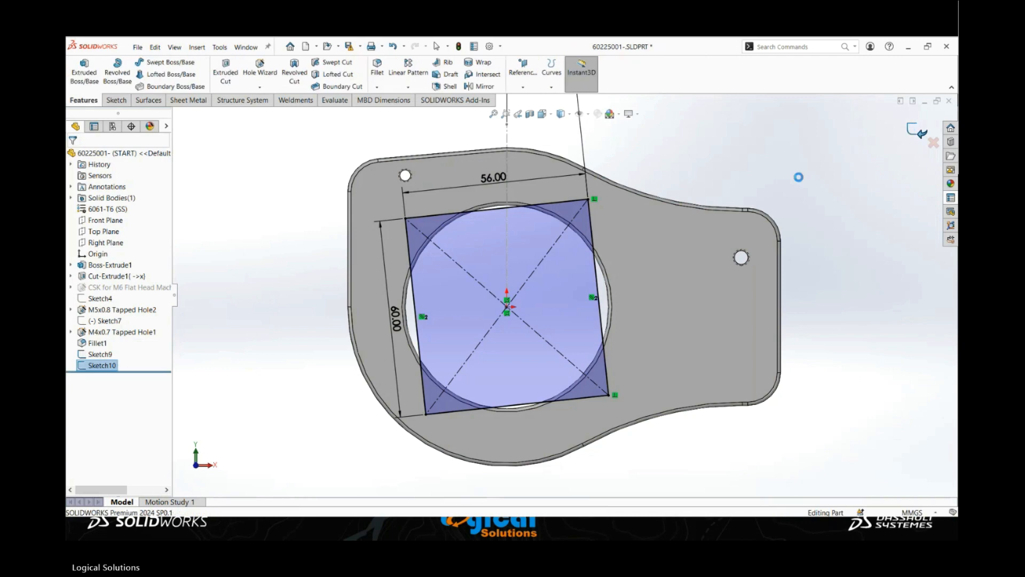
click(754, 150)
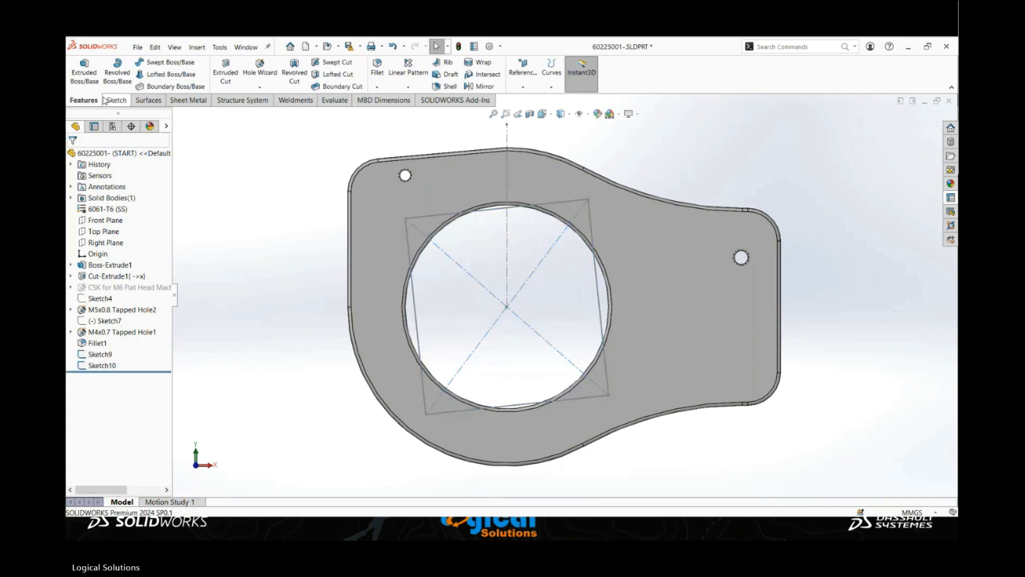
- Start an M6 CTSK Flat ISO 7046-1 through-all hole with Hole Wizard, positioned from the existing rectangle 2D sketch
click(260, 68)
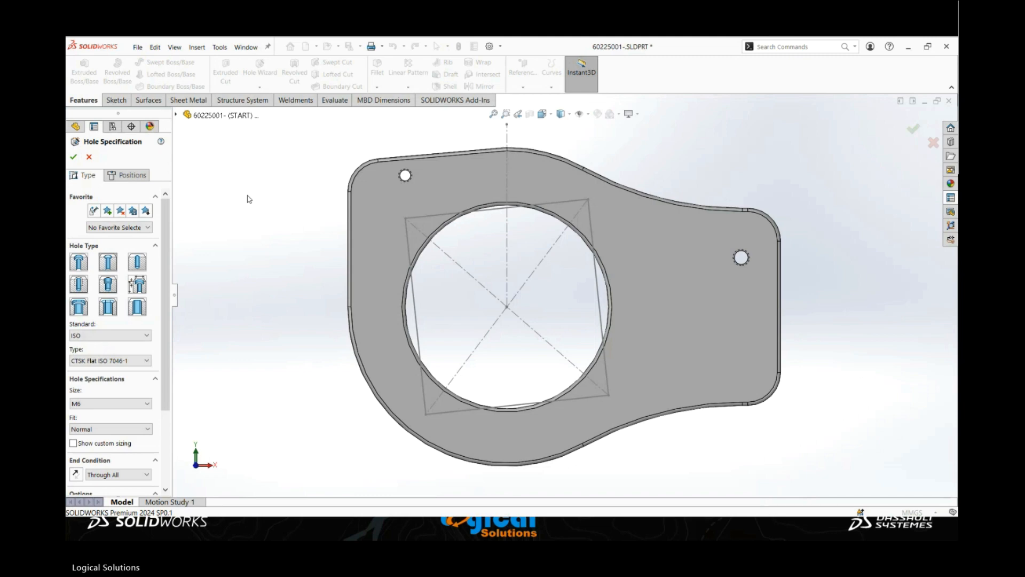
click(127, 175)
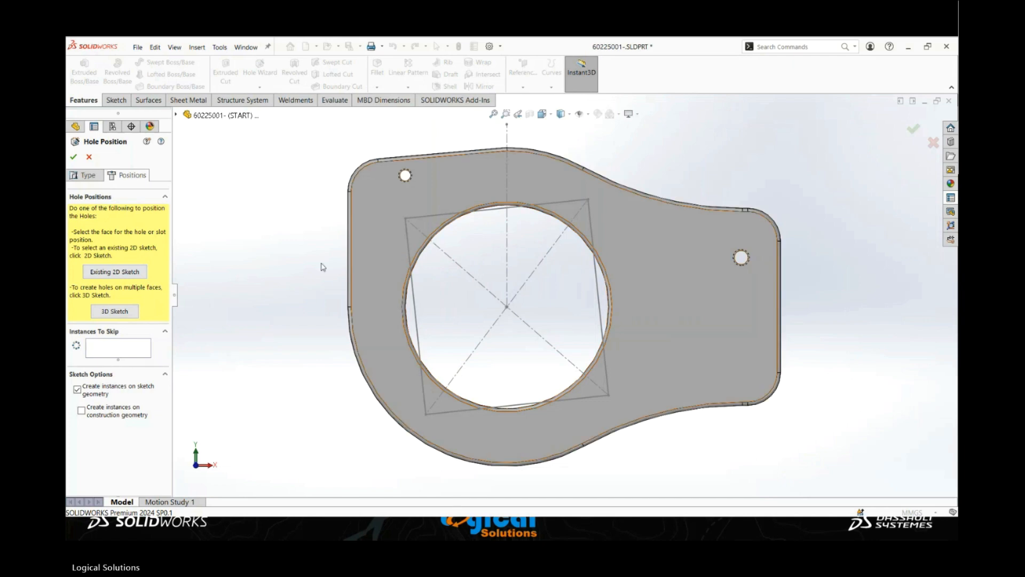
click(115, 275)
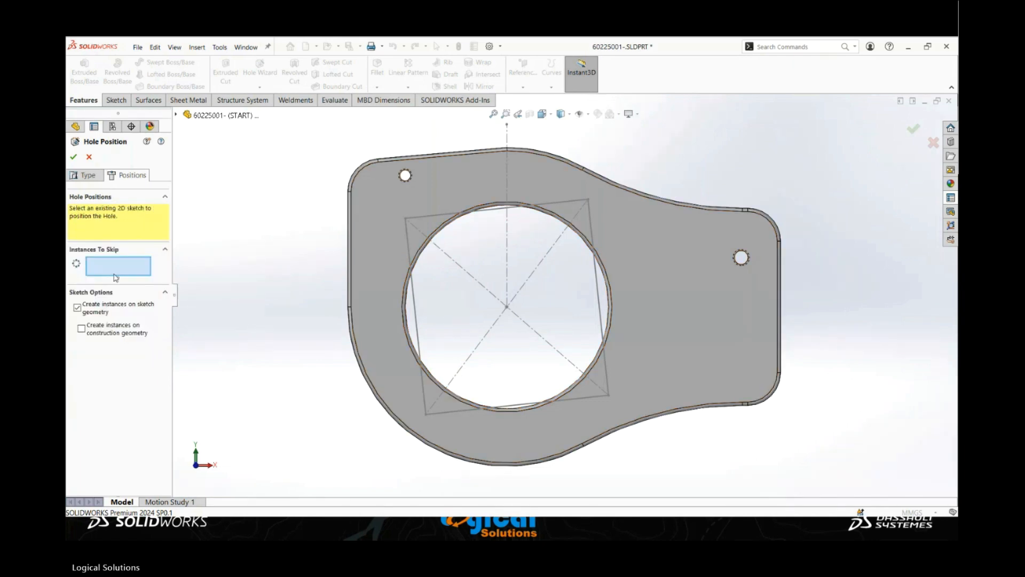
click(416, 217)
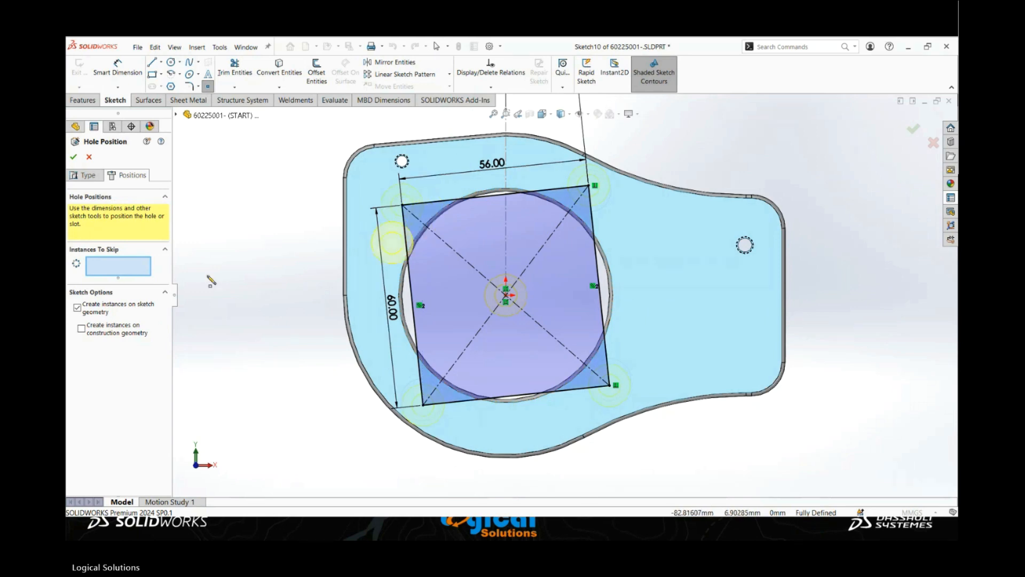
key(Escape)
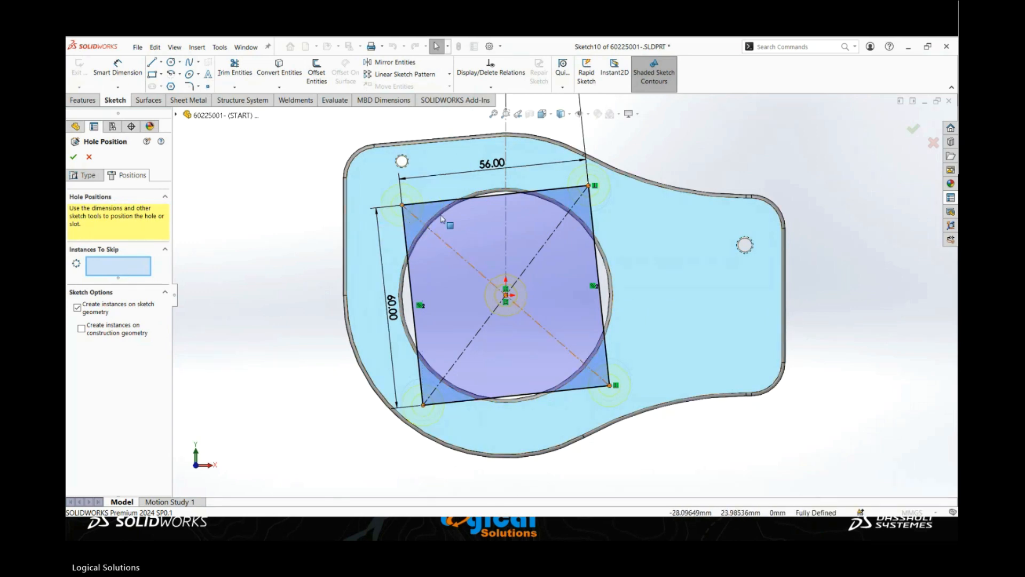
- Skip the hole instances at the rectangle's upper-right and lower-left corners, and accept the countersunk holes
click(588, 187)
click(423, 407)
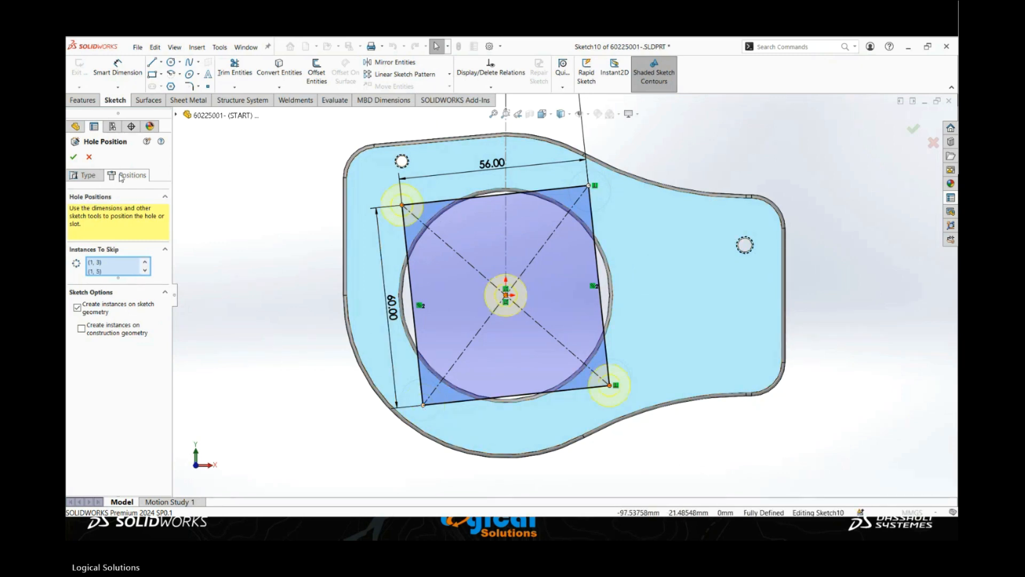
click(73, 157)
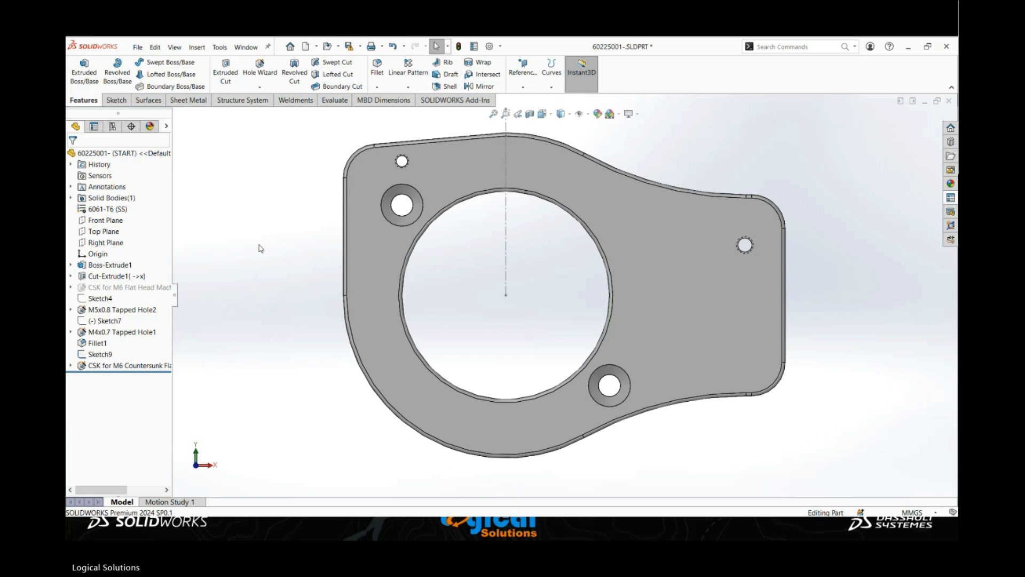
- Revisit the Parts & Features slide in the PowerPoint slide show, and return to SOLIDWORKS
key(alt+Tab)
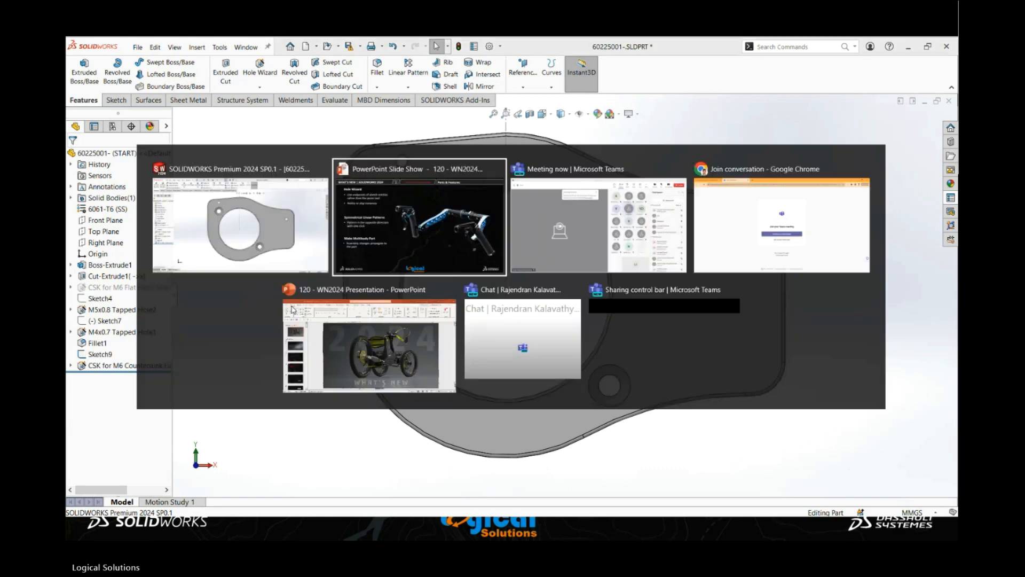
click(402, 242)
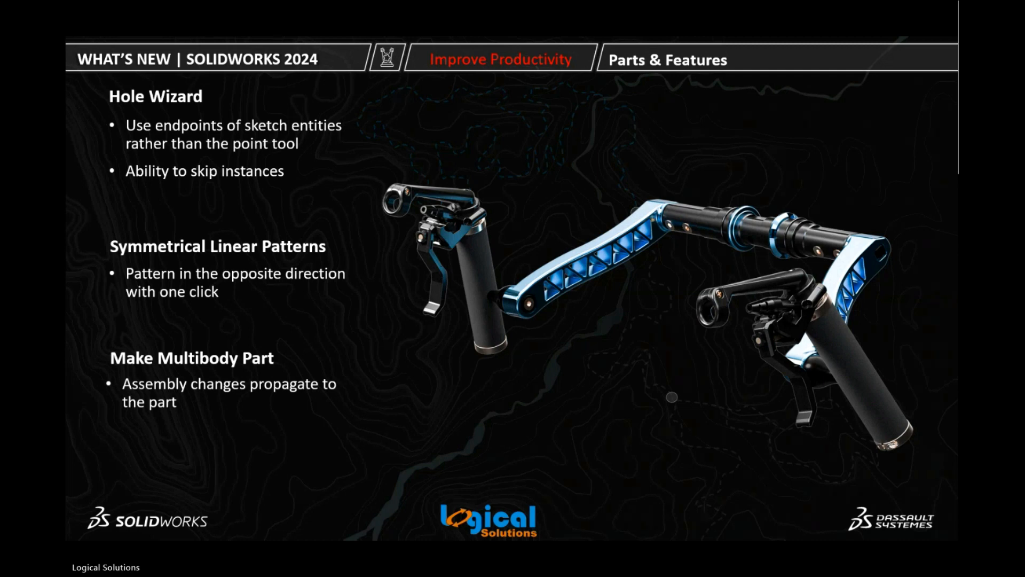
key(alt+Tab)
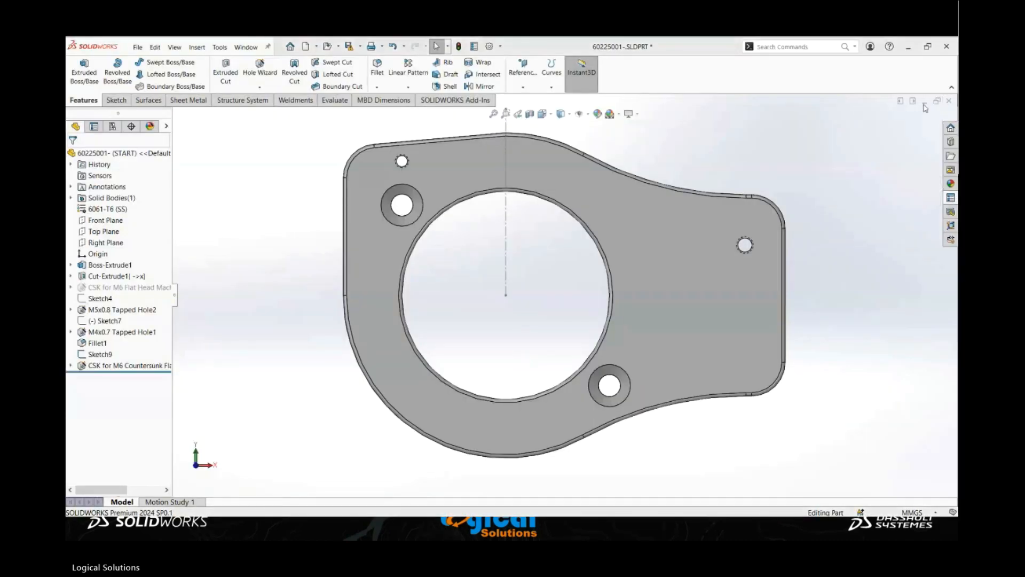
- Close the plate part and bring up the crank arm part 60191001
click(948, 101)
click(459, 291)
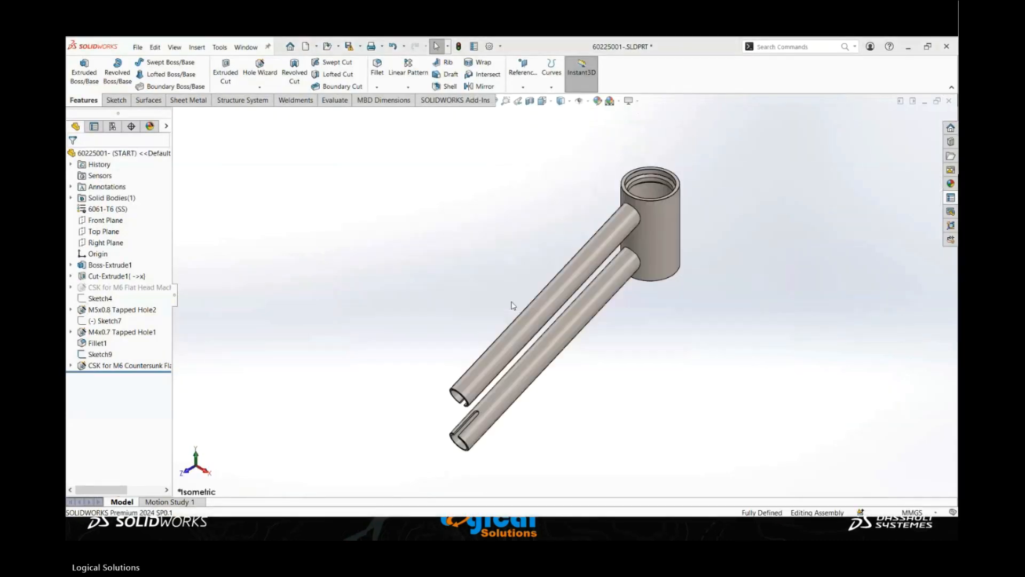
click(246, 47)
click(270, 158)
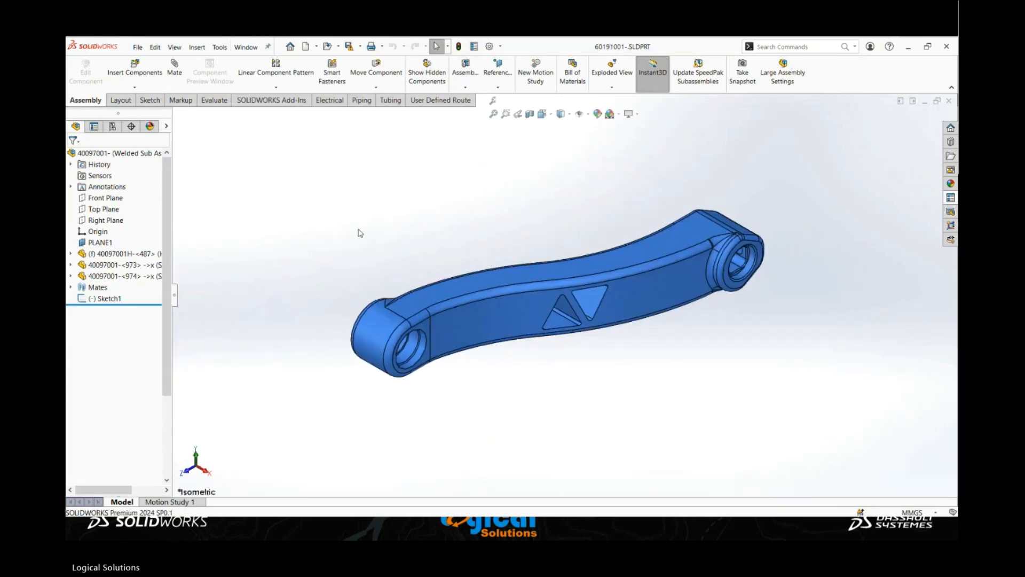
- Start a linear pattern on the crank arm with the Front Plane as the Direction 1 reference
middle_drag(630, 409, 600, 384)
click(412, 78)
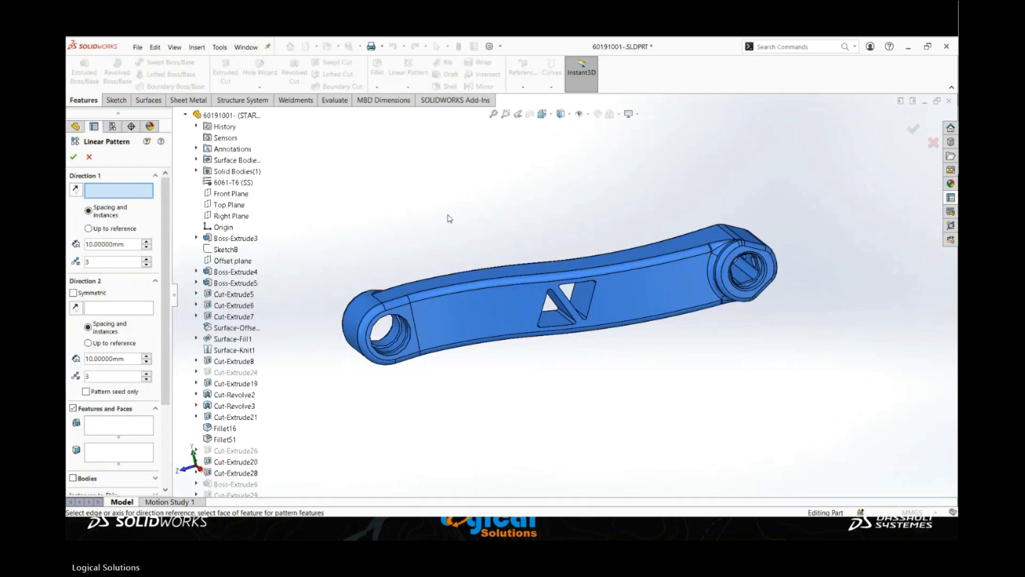
click(234, 198)
scroll(667, 293, down, 5)
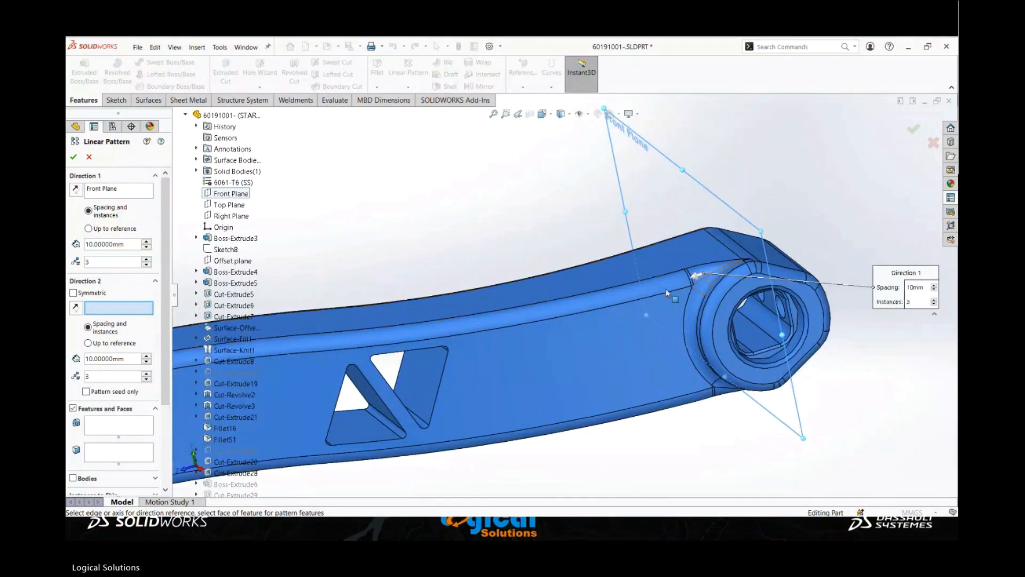
scroll(587, 296, up, 4)
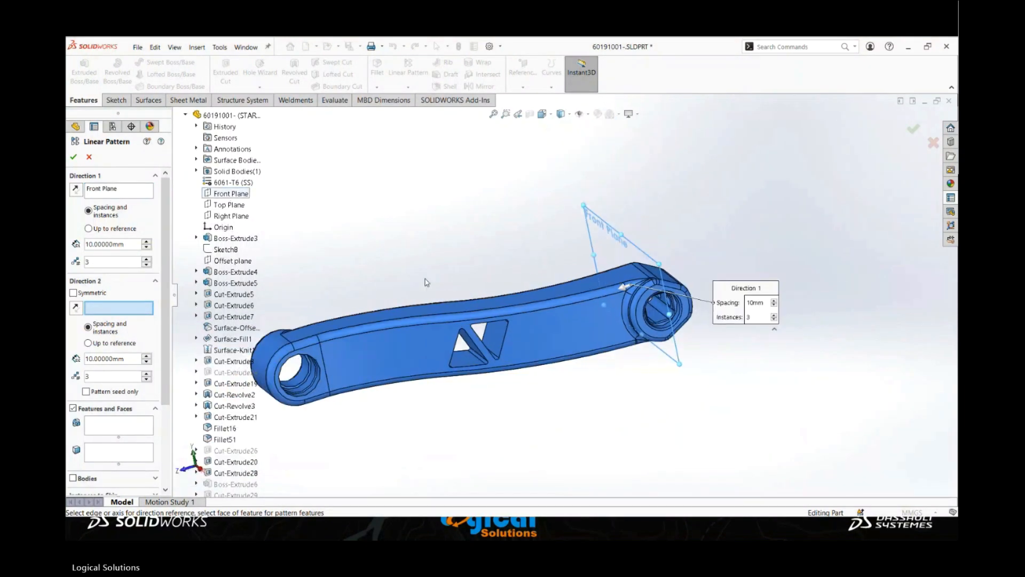
- Choose the triangular cutout Cut-Extrude30 as the feature to pattern, and view the arm from the Right view
click(116, 427)
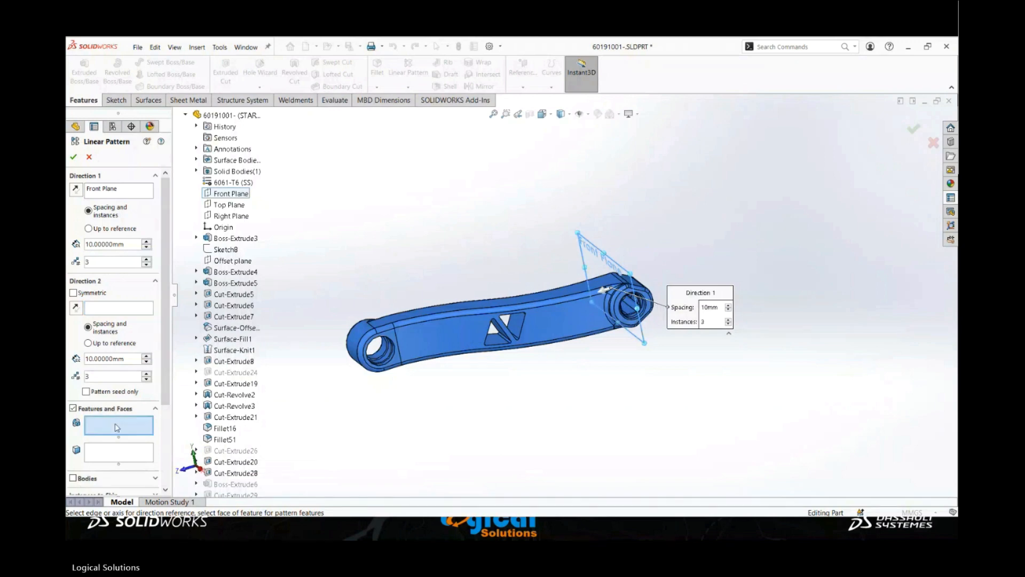
scroll(505, 351, down, 5)
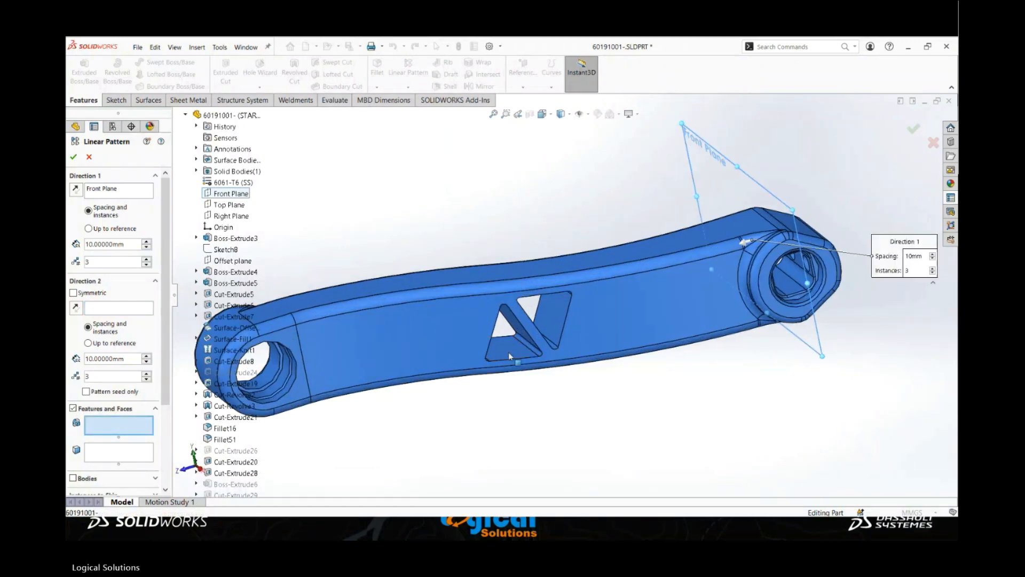
click(509, 352)
scroll(509, 400, up, 5)
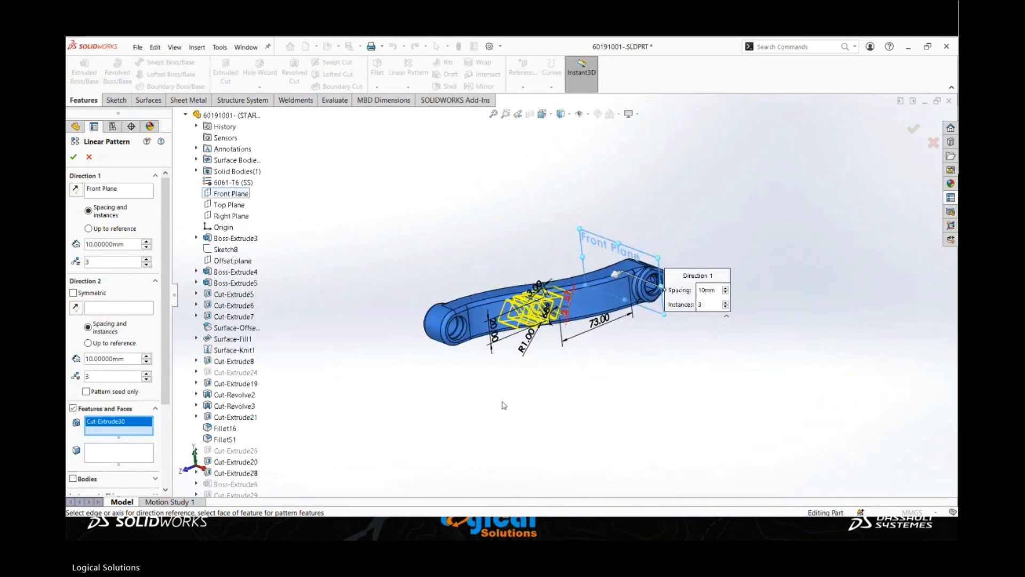
key(space)
click(505, 404)
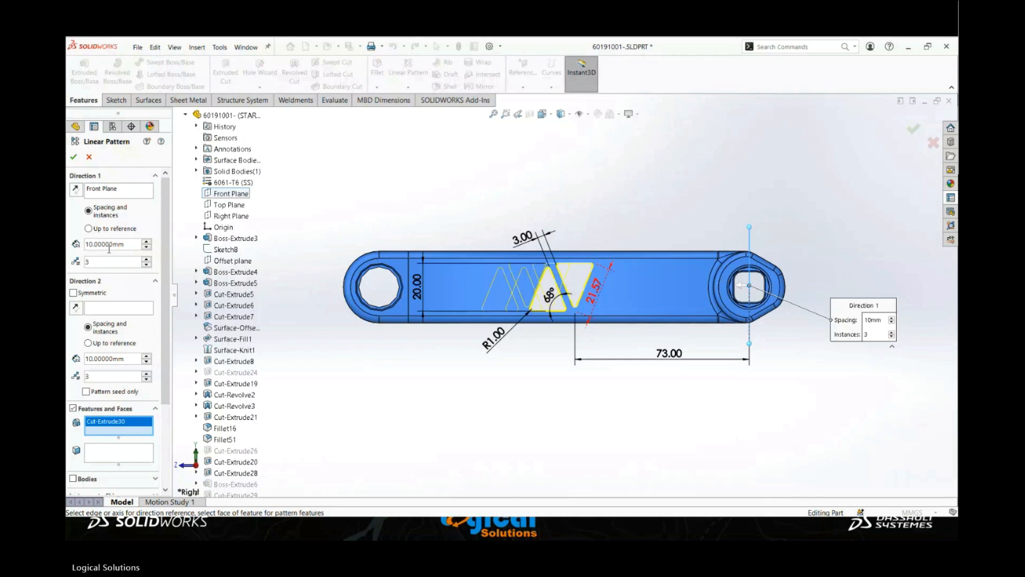
- Set the Direction 1 spacing of the triangular cutout pattern to 23 mm
double_click(109, 245)
key(BackSpace)
text(23)
key(Return)
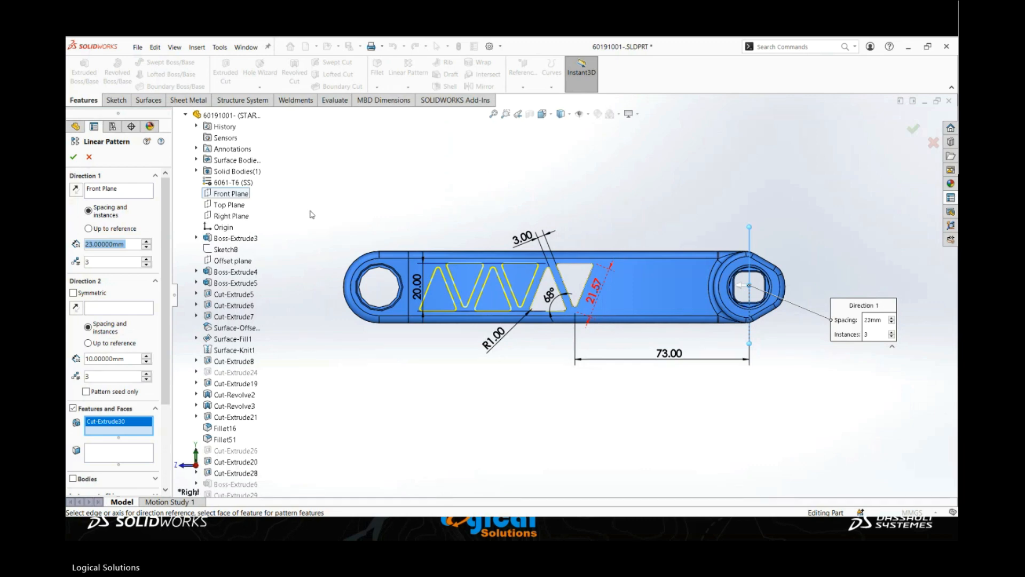
- Compare the pattern preview with and without the Symmetric option for Direction 2, and accept the linear pattern as symmetric
click(74, 293)
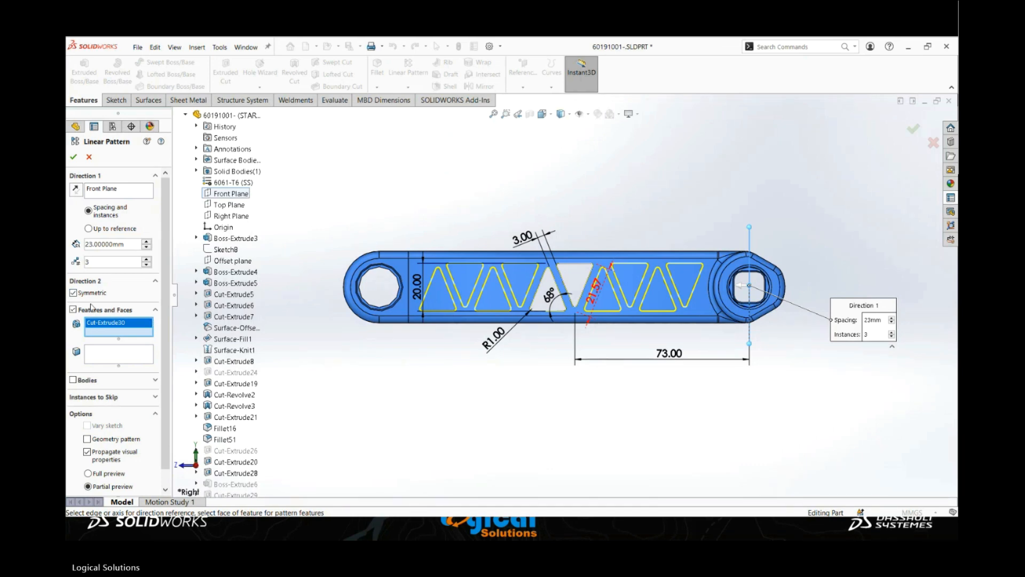
click(77, 294)
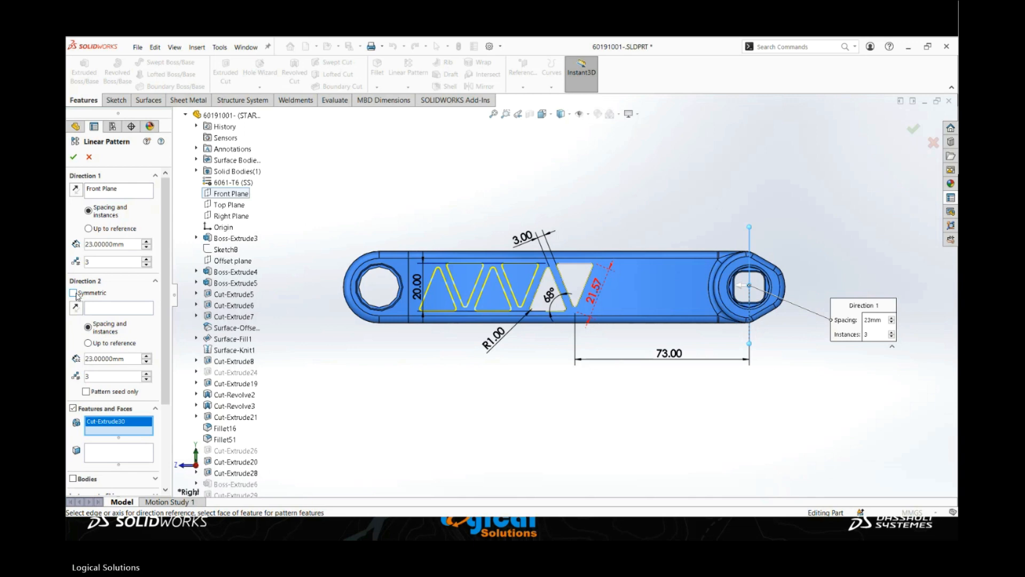
click(74, 293)
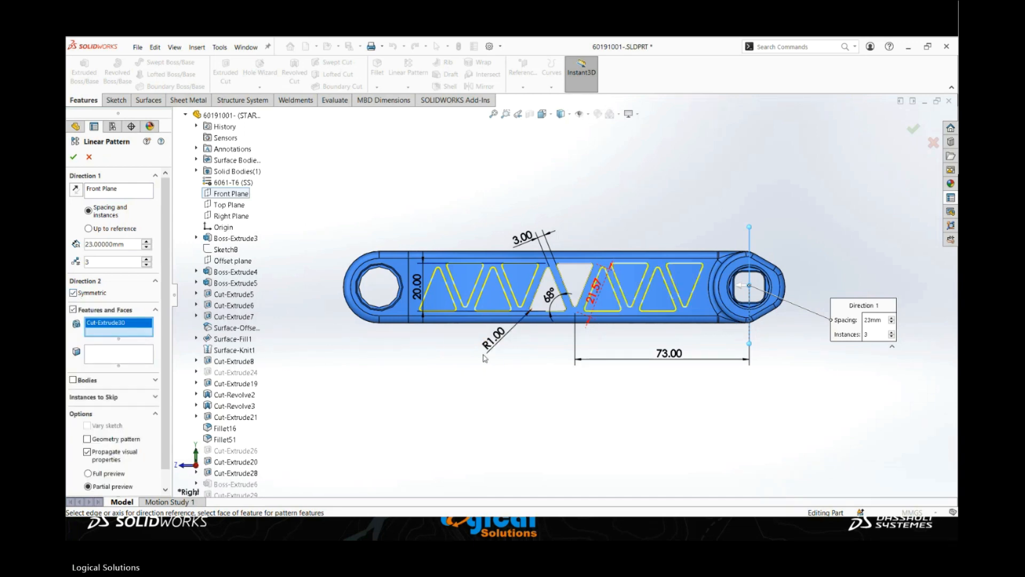
click(75, 157)
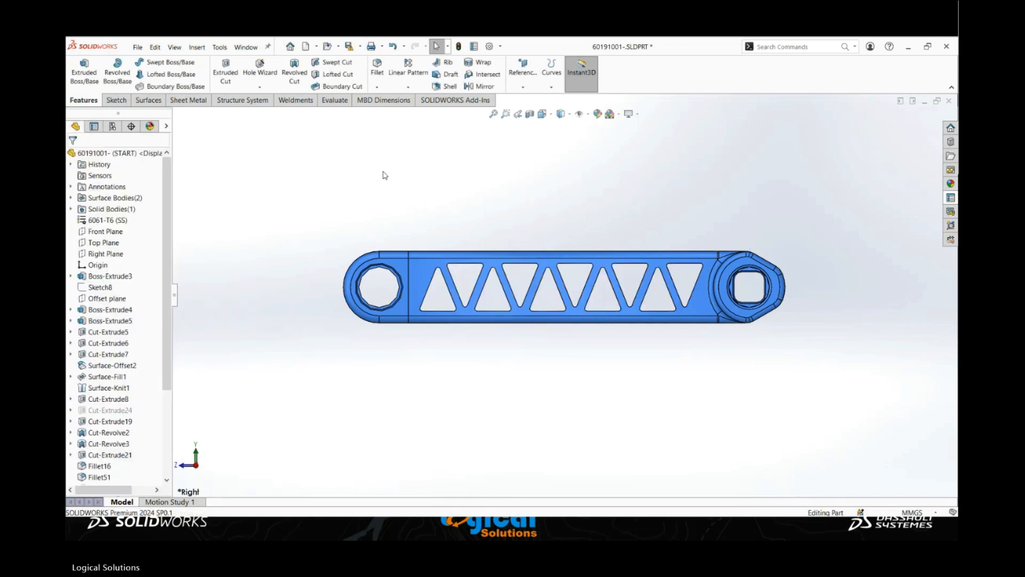